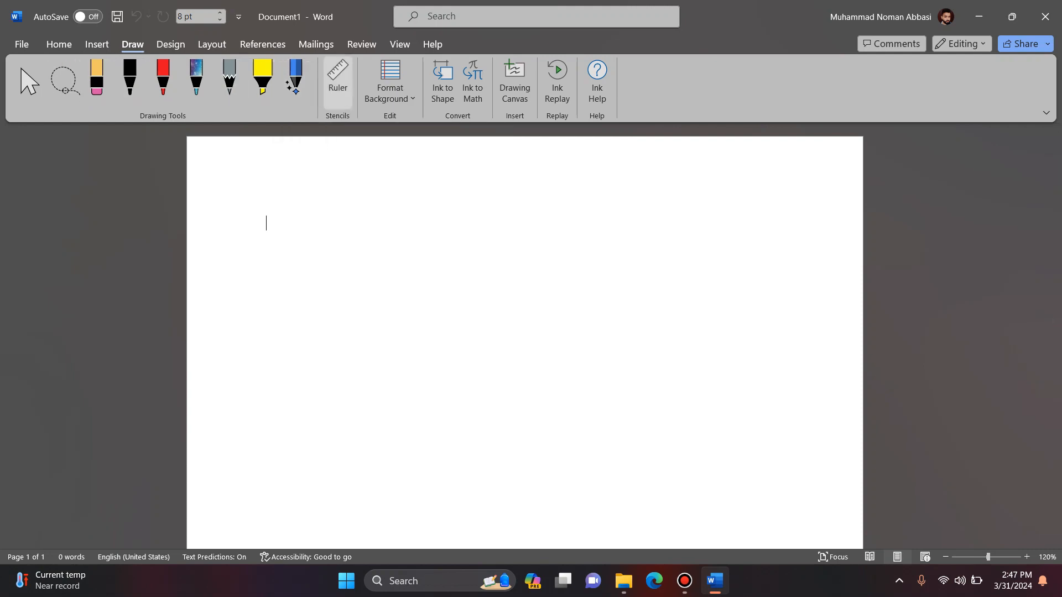
# Show the ruler and draw a black pen line along its 45° edge on the page.
pyautogui.click(337, 82)
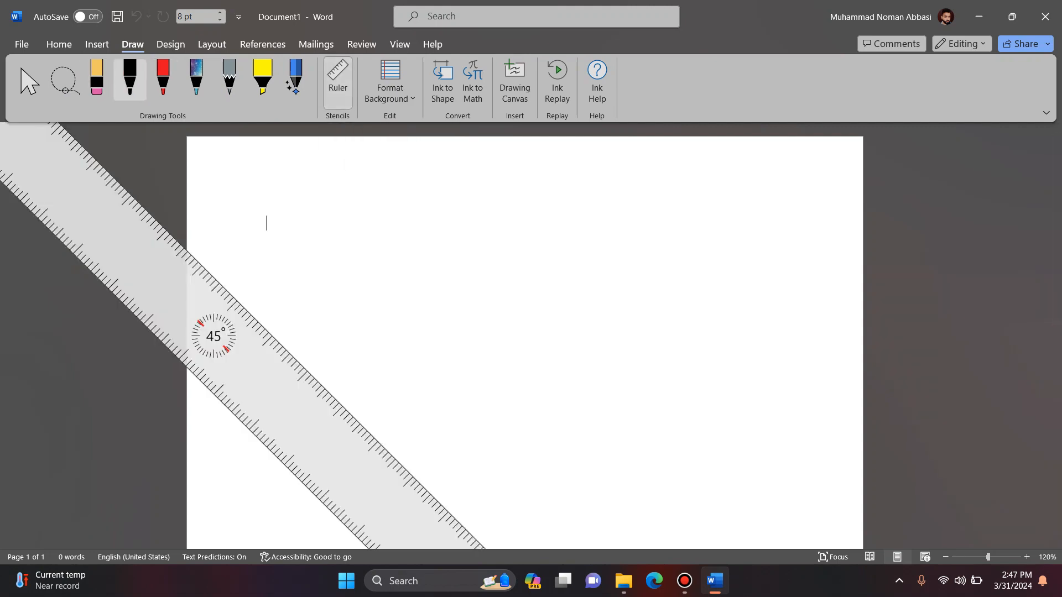
pyautogui.click(129, 79)
pyautogui.moveTo(227, 290); pyautogui.dragTo(478, 541)
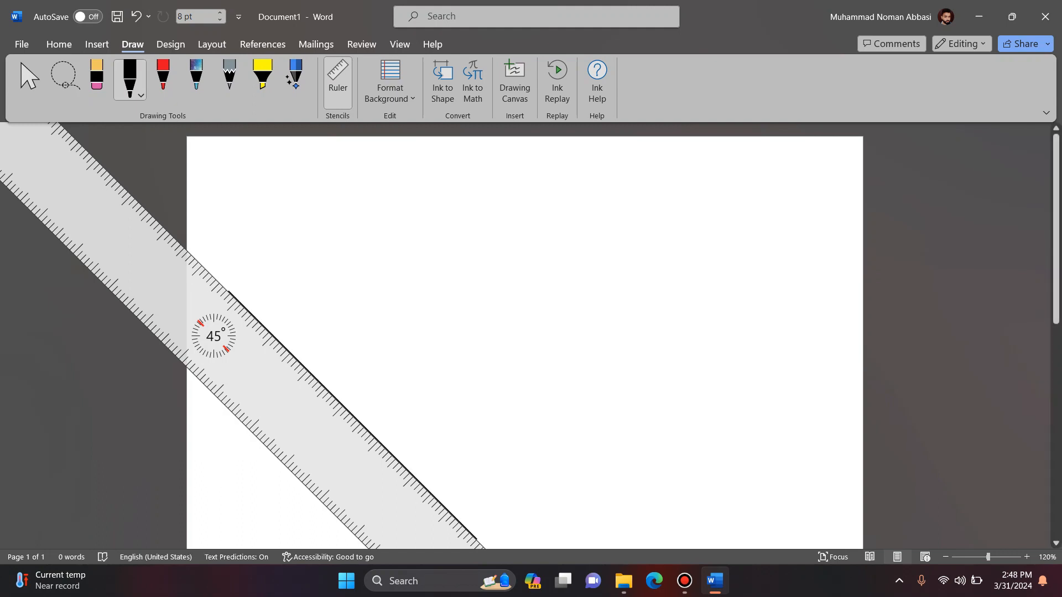
# Reposition the ruler near the page's centre, recolour the red pen purple and draw a line along the ruler's upper edge.
pyautogui.moveTo(213, 336); pyautogui.dragTo(7, 415)
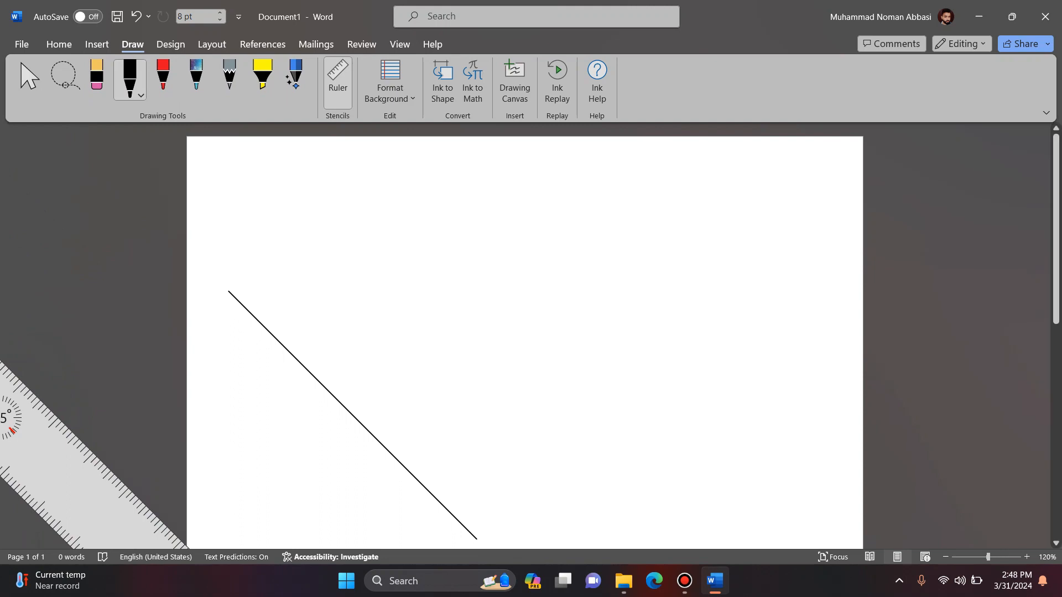
pyautogui.moveTo(2, 419); pyautogui.dragTo(478, 351)
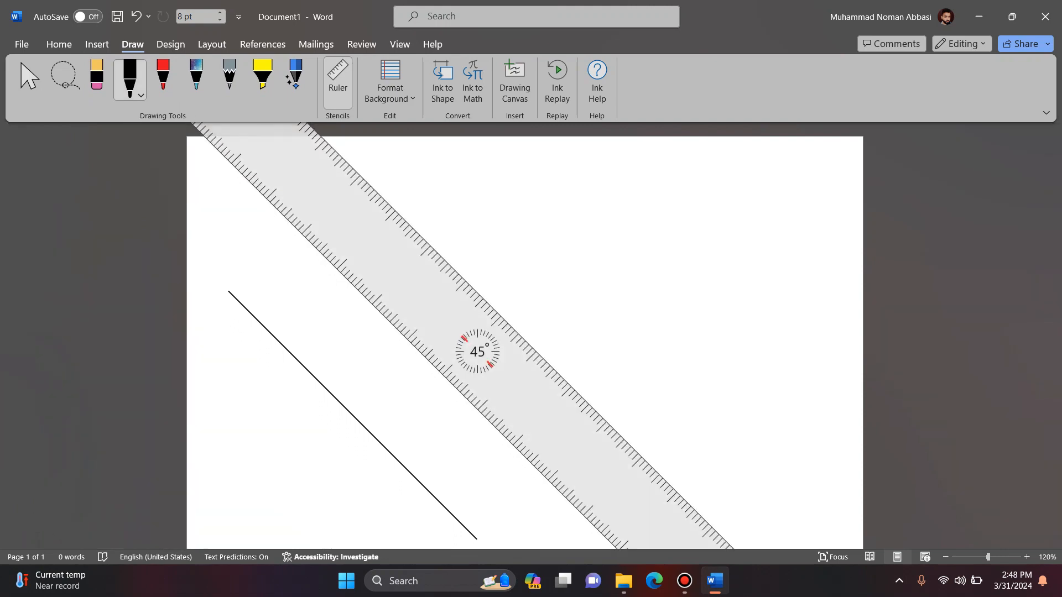
pyautogui.click(163, 79)
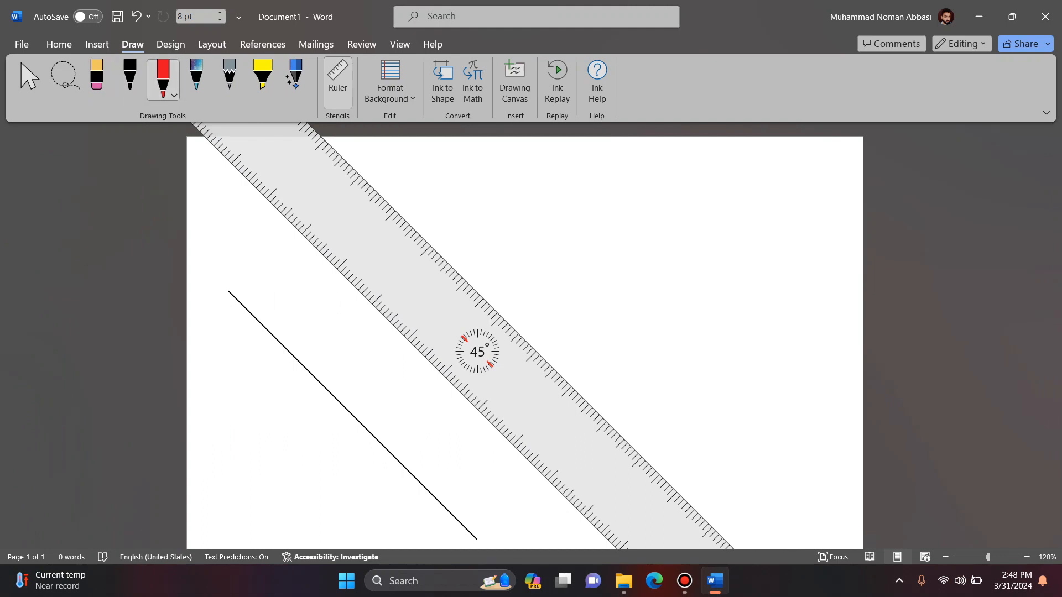
pyautogui.click(163, 79)
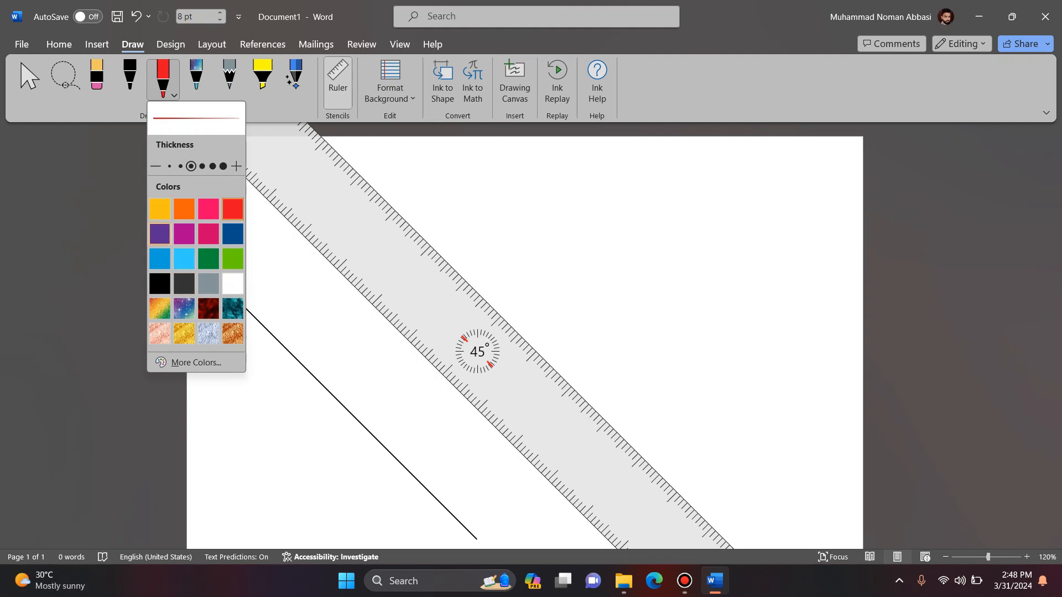
pyautogui.click(160, 233)
pyautogui.press('Escape')
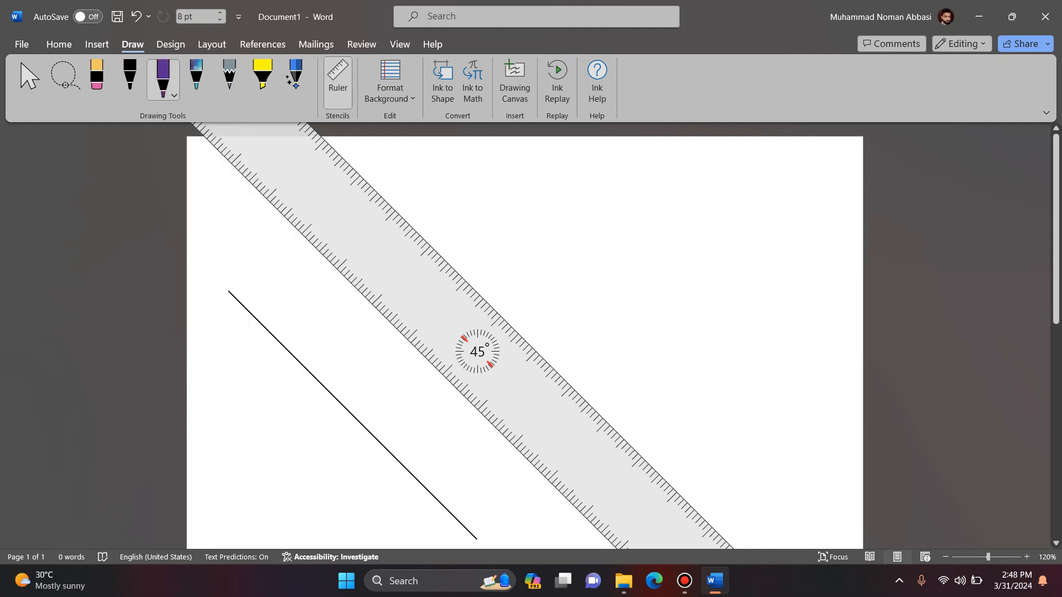
pyautogui.moveTo(364, 177); pyautogui.dragTo(733, 548)
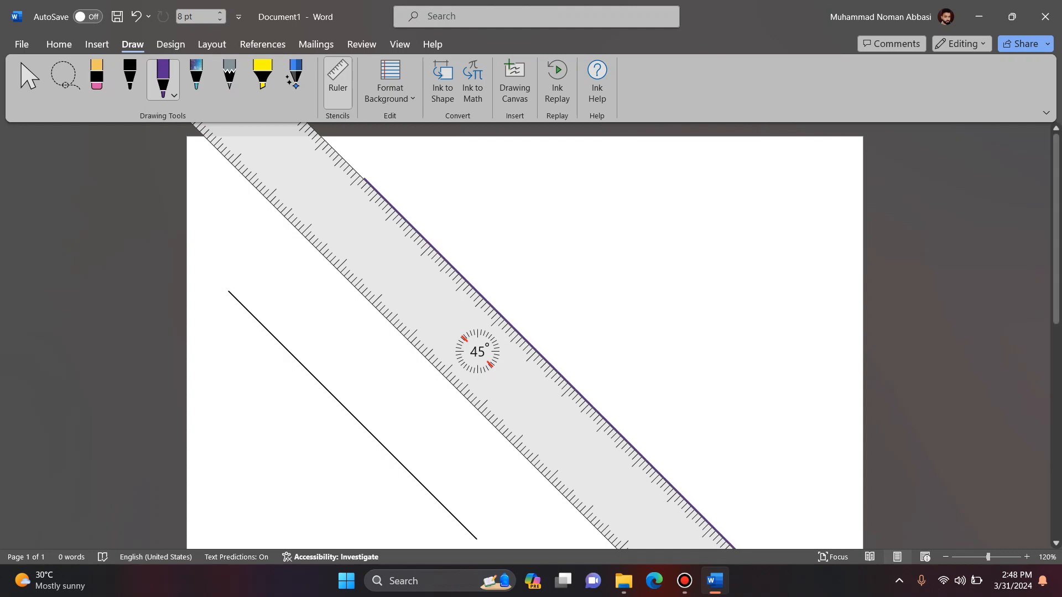
# Hide the ruler and draw a short yellow highlighter stroke across the page's upper-left corner.
pyautogui.moveTo(477, 351); pyautogui.dragTo(642, 354)
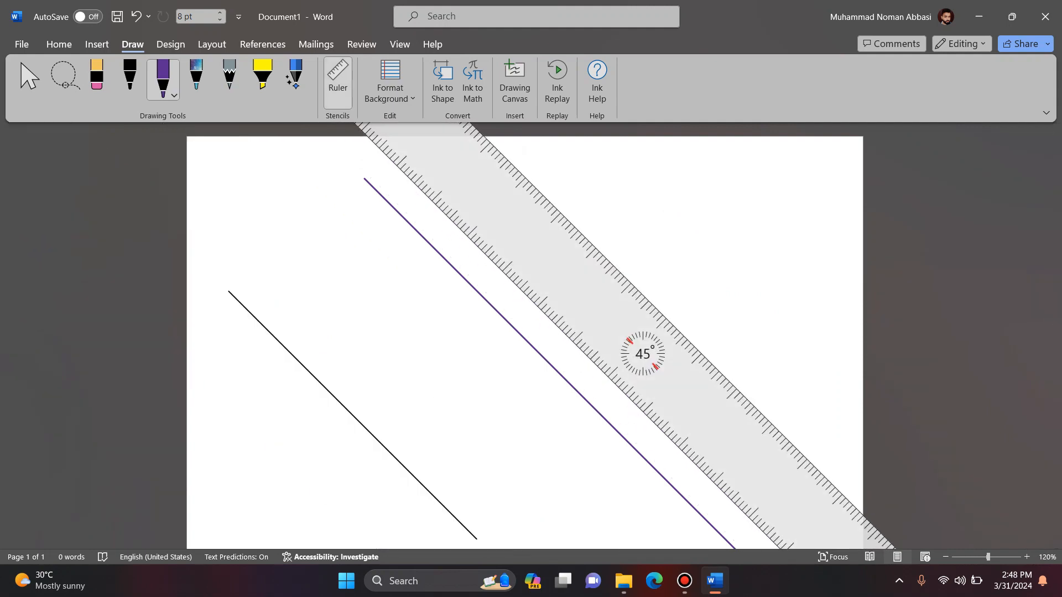
pyautogui.click(337, 83)
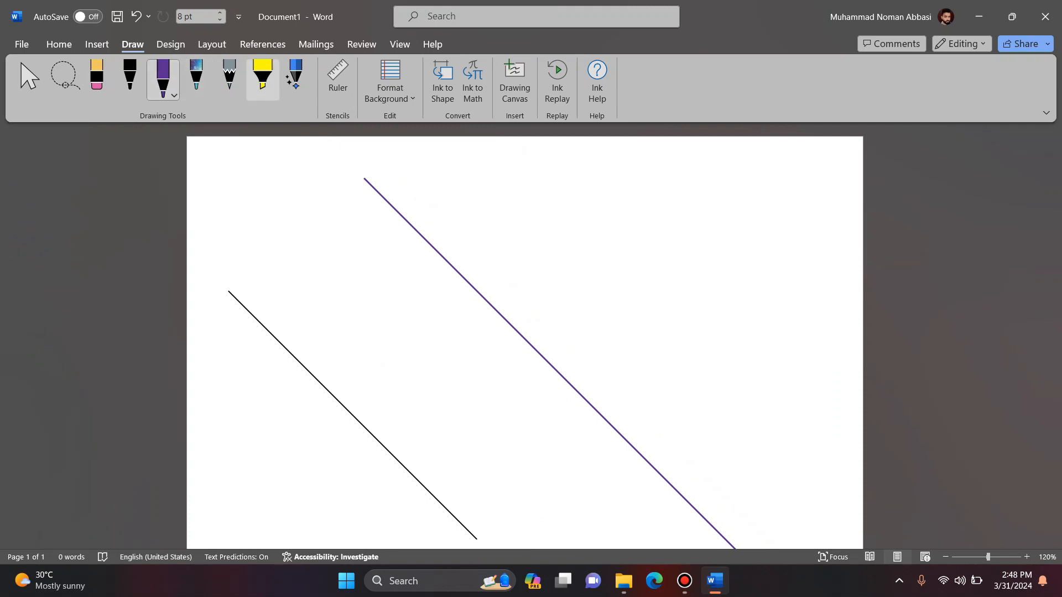
pyautogui.click(263, 78)
pyautogui.moveTo(213, 171); pyautogui.dragTo(332, 179)
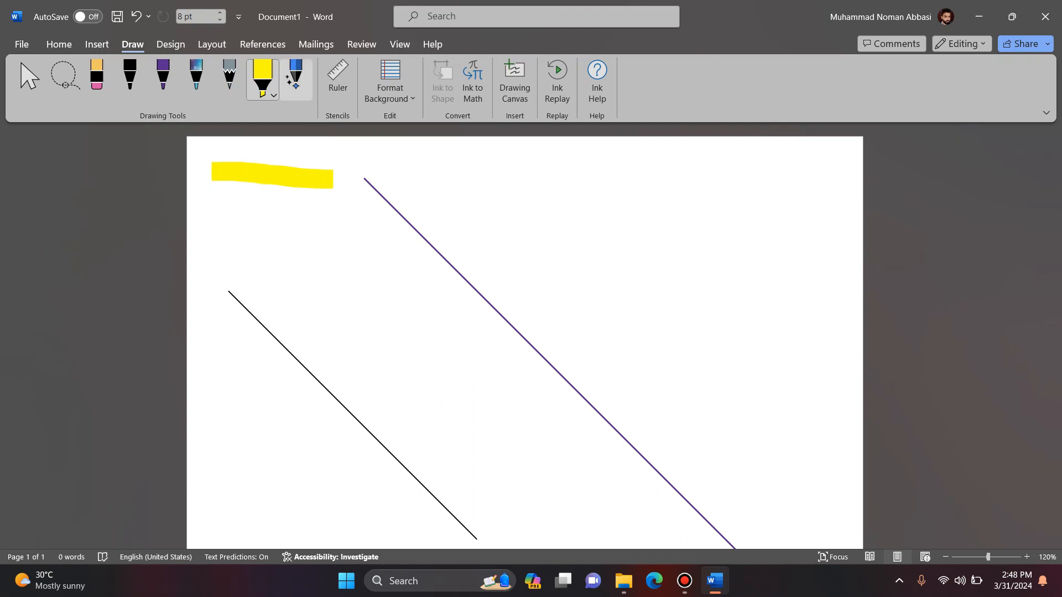
# Enter the sample text "nnbnb" and delete it by striking it through with the Action Pen.
pyautogui.click(296, 79)
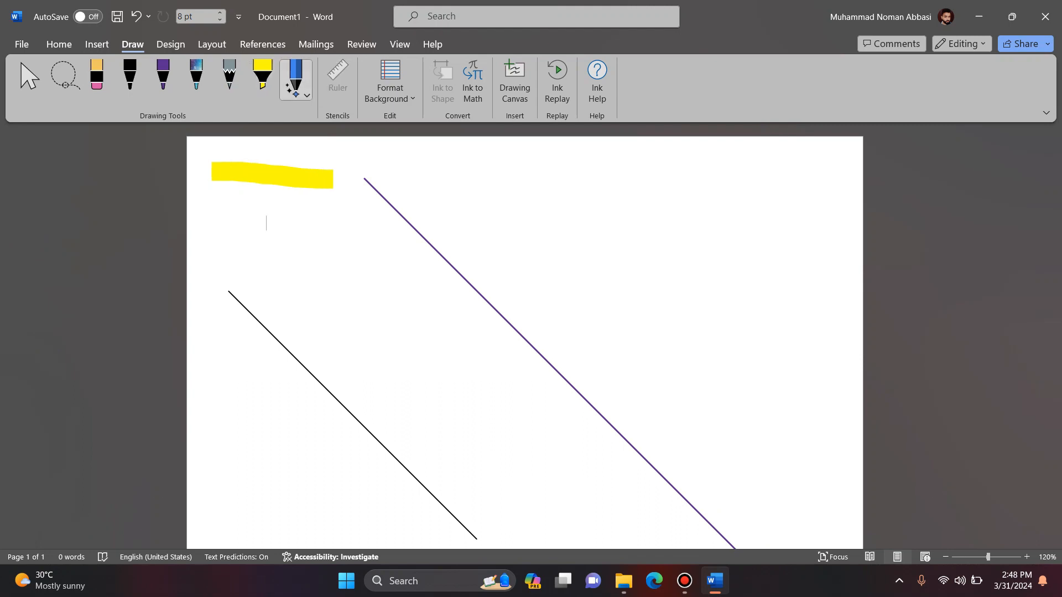
pyautogui.write('nnbnb')
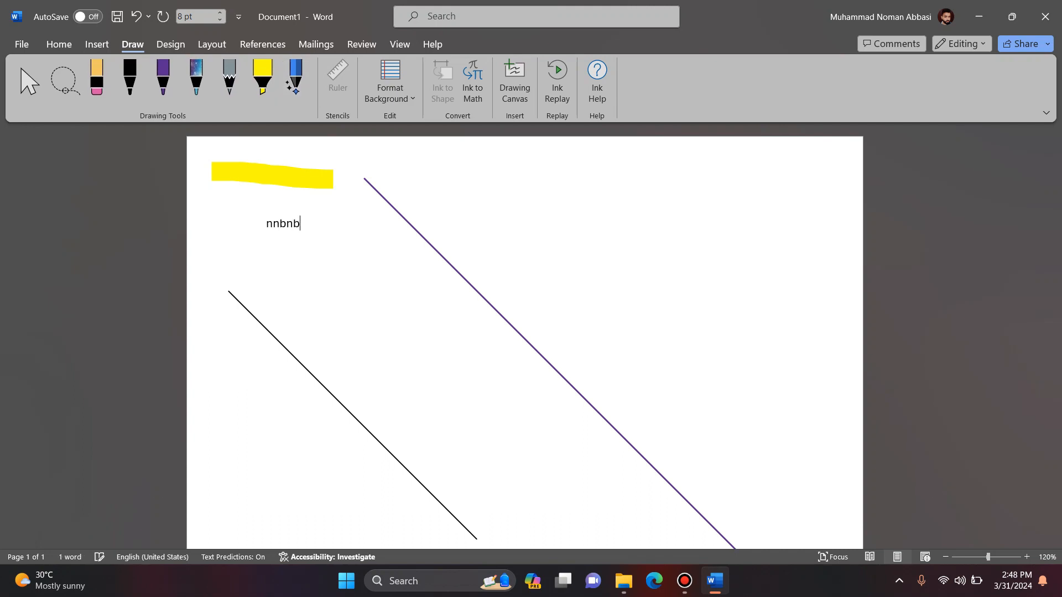
pyautogui.hotkey('ctrl', 'a')
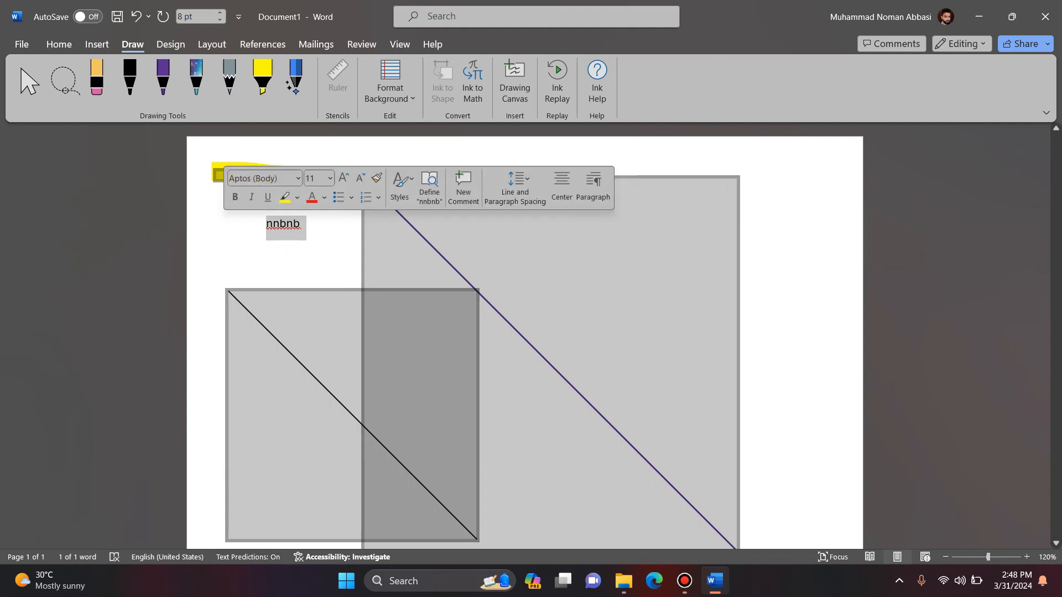
pyautogui.click(295, 79)
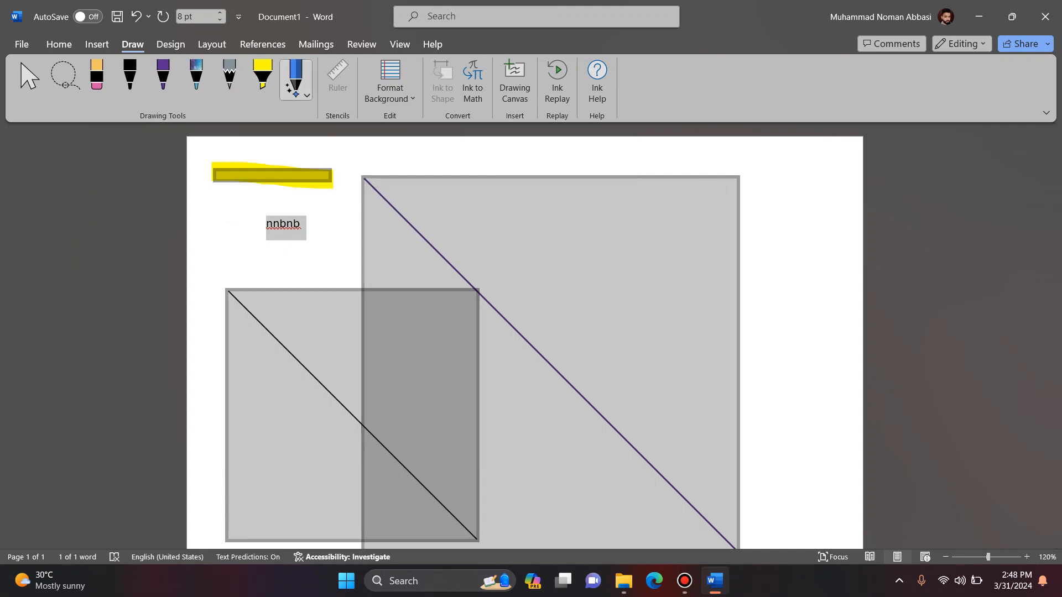
pyautogui.moveTo(265, 224); pyautogui.dragTo(320, 230)
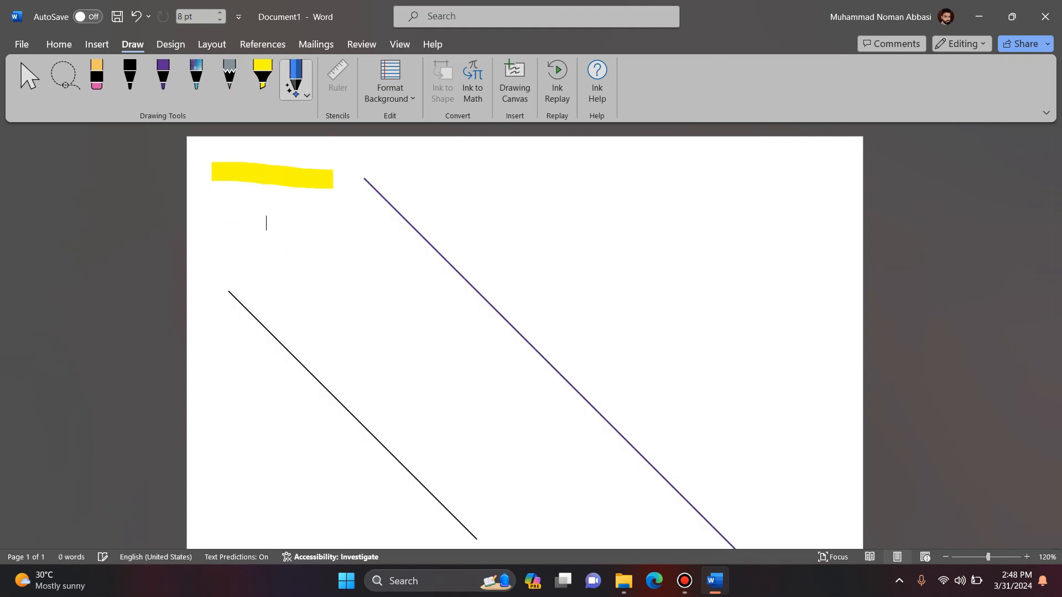
# Enter the sample text "M,n.,nm.n" and delete it with an Action Pen strikethrough.
pyautogui.write('M,n.,nm.n')
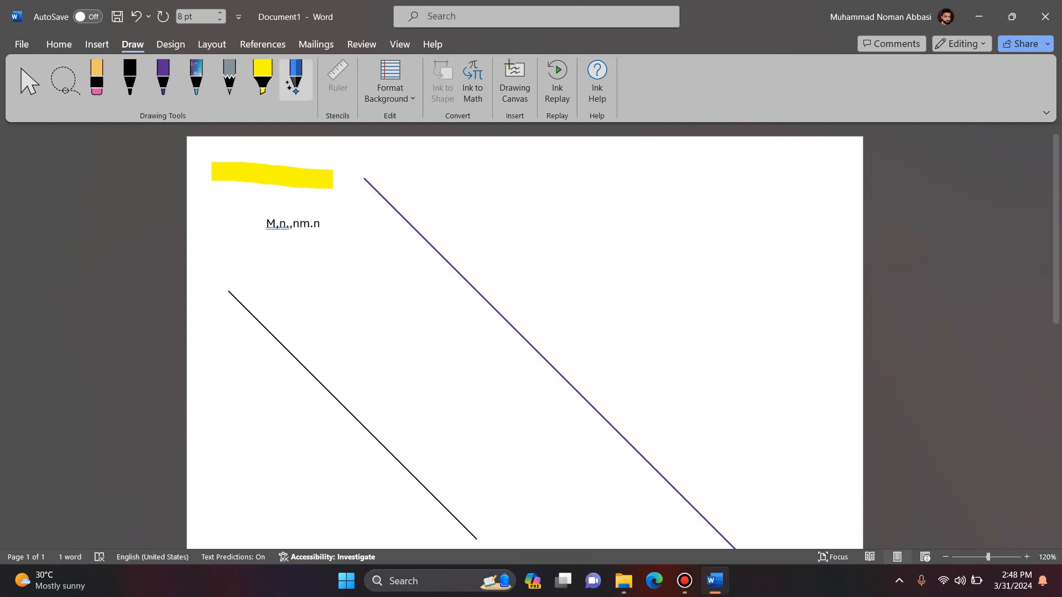
pyautogui.click(296, 80)
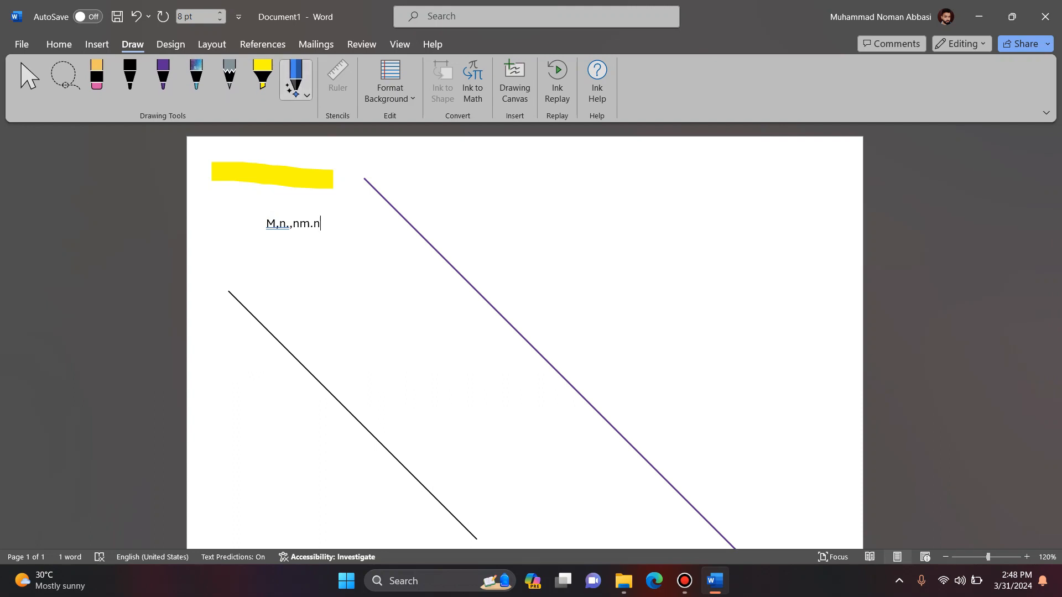
pyautogui.moveTo(329, 223); pyautogui.dragTo(231, 223)
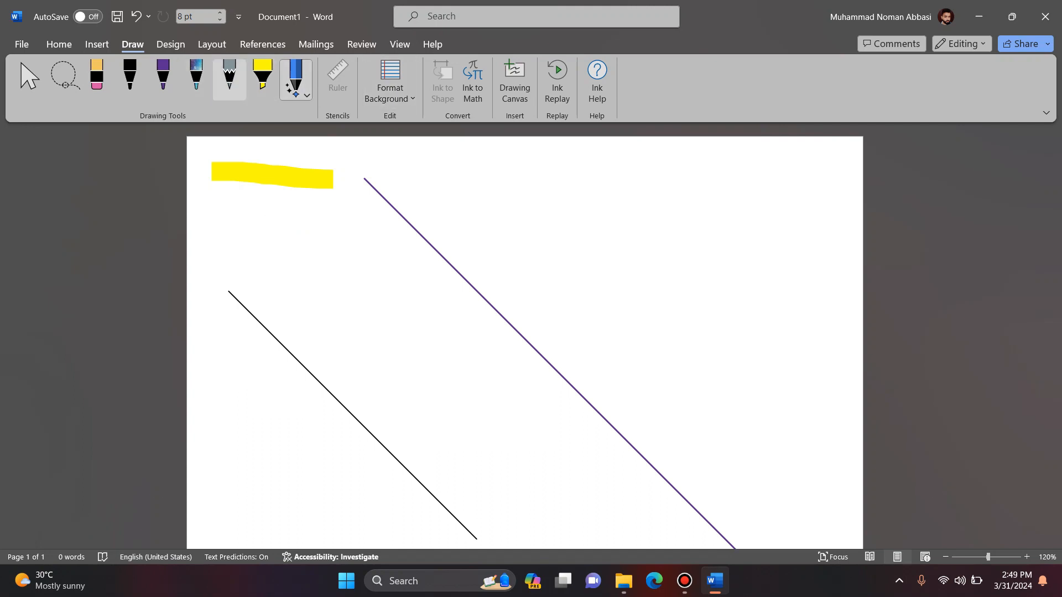
# Erase the black line, the purple line and the yellow highlighter stroke from the page.
pyautogui.click(97, 77)
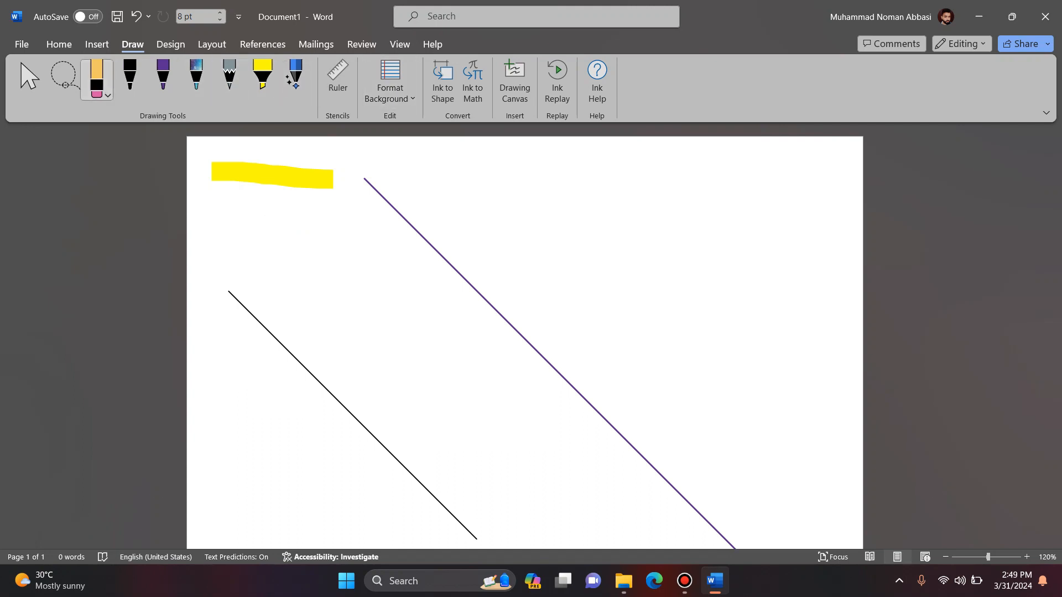
pyautogui.moveTo(315, 393); pyautogui.dragTo(470, 271)
pyautogui.click(244, 176)
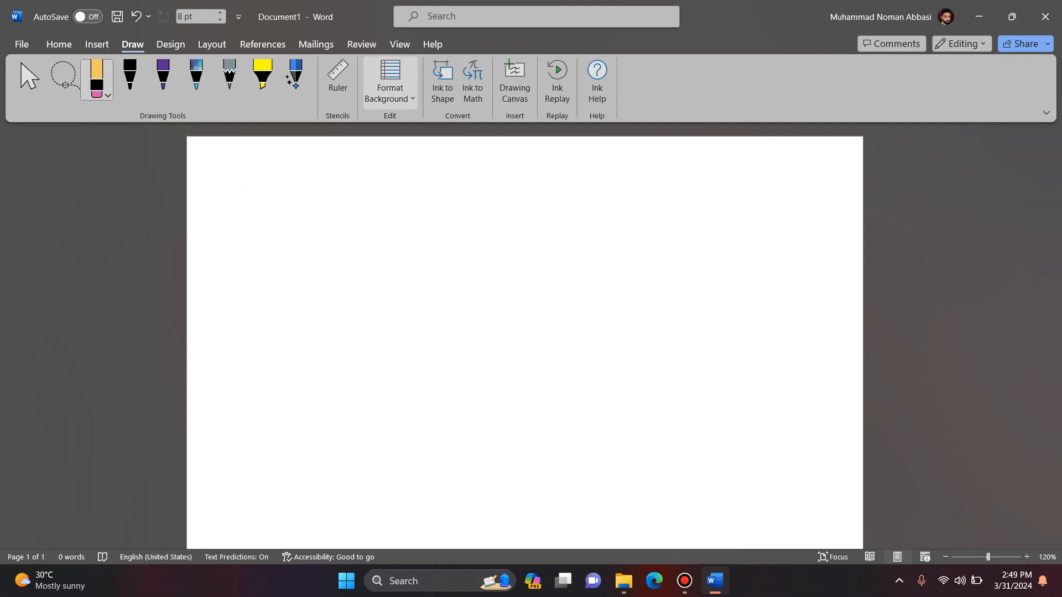
# Apply the most closely spaced Rule Lines background to the page and check it down to the page's end.
pyautogui.click(390, 83)
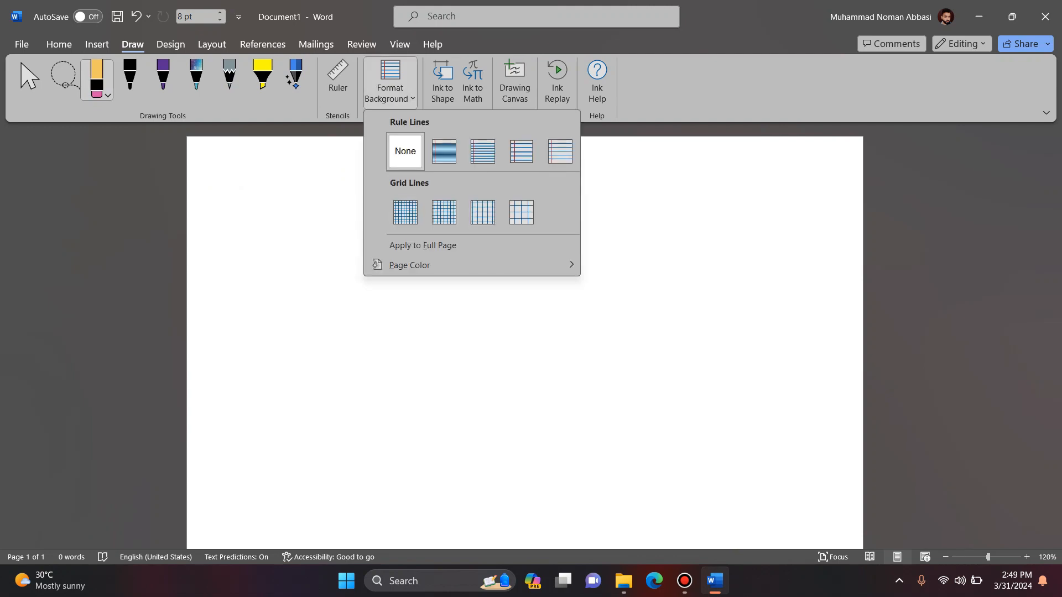
pyautogui.click(444, 151)
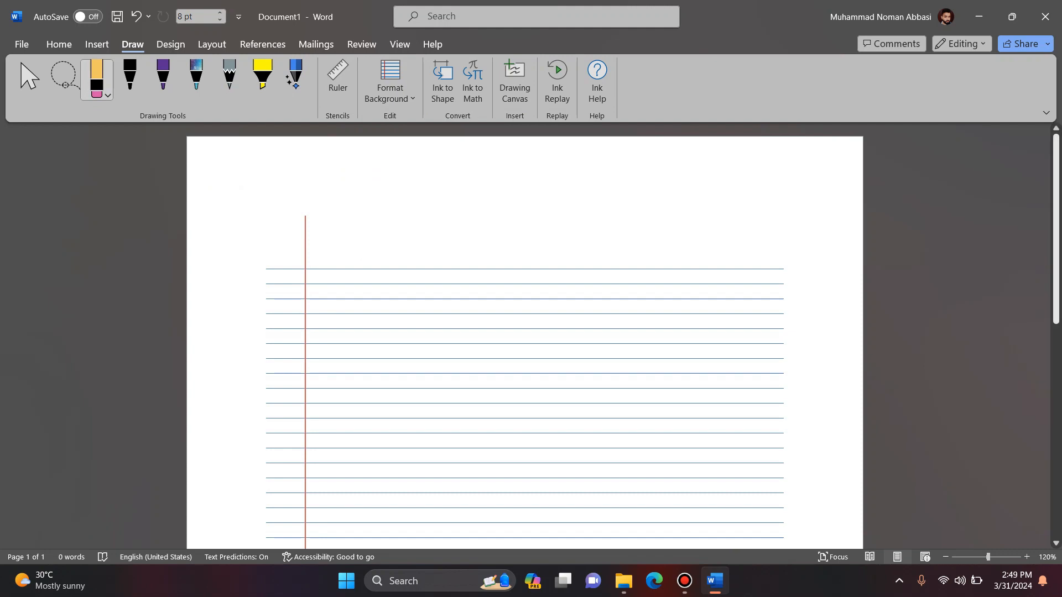
pyautogui.scroll(-5, 524, 332)
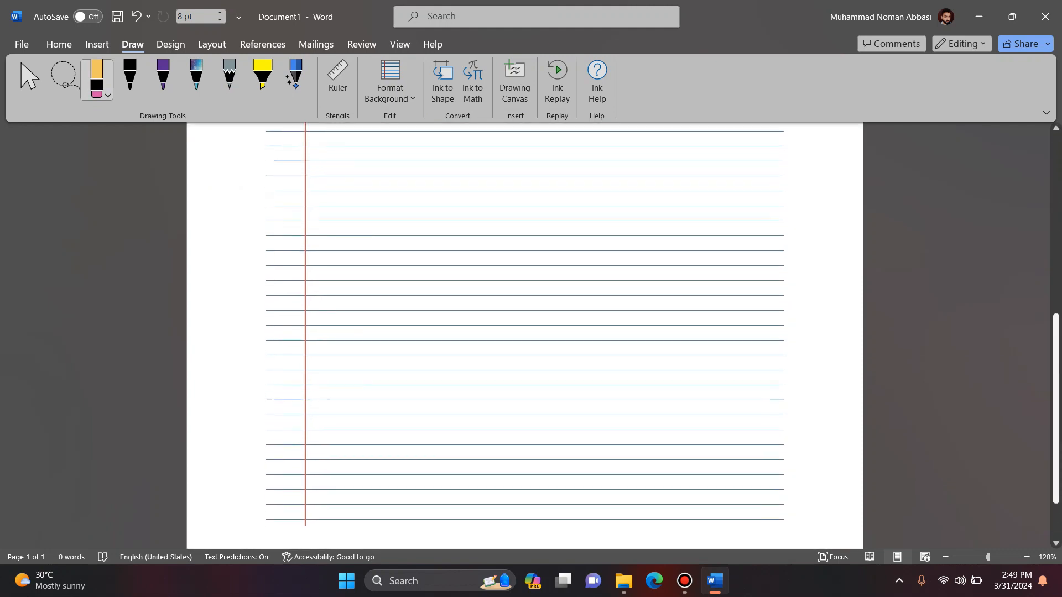
pyautogui.scroll(3, 525, 332)
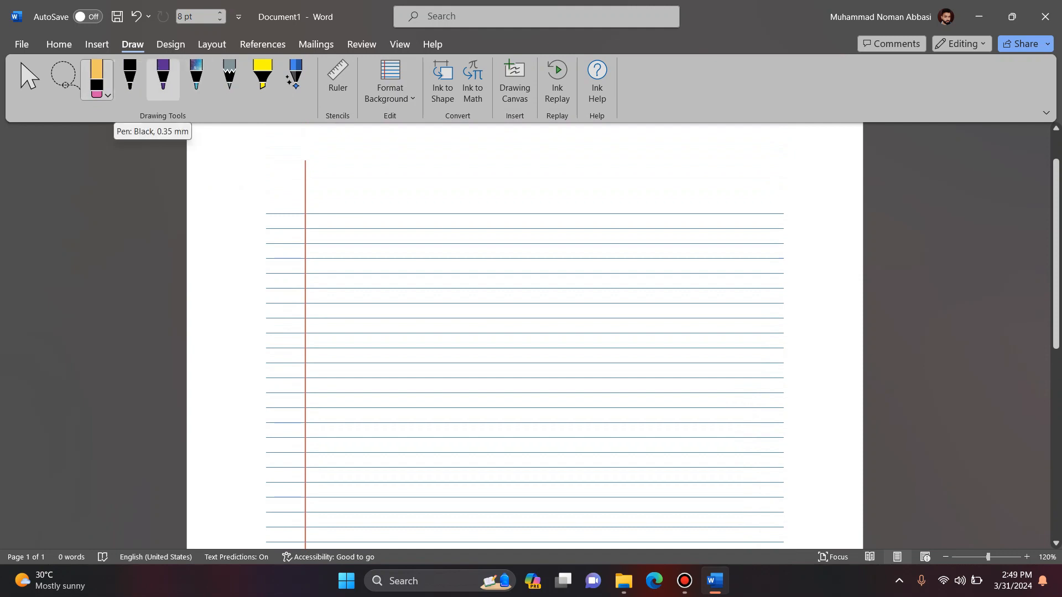
# Handwrite the letters A, B and C with the black pen above the first rule line.
pyautogui.click(129, 78)
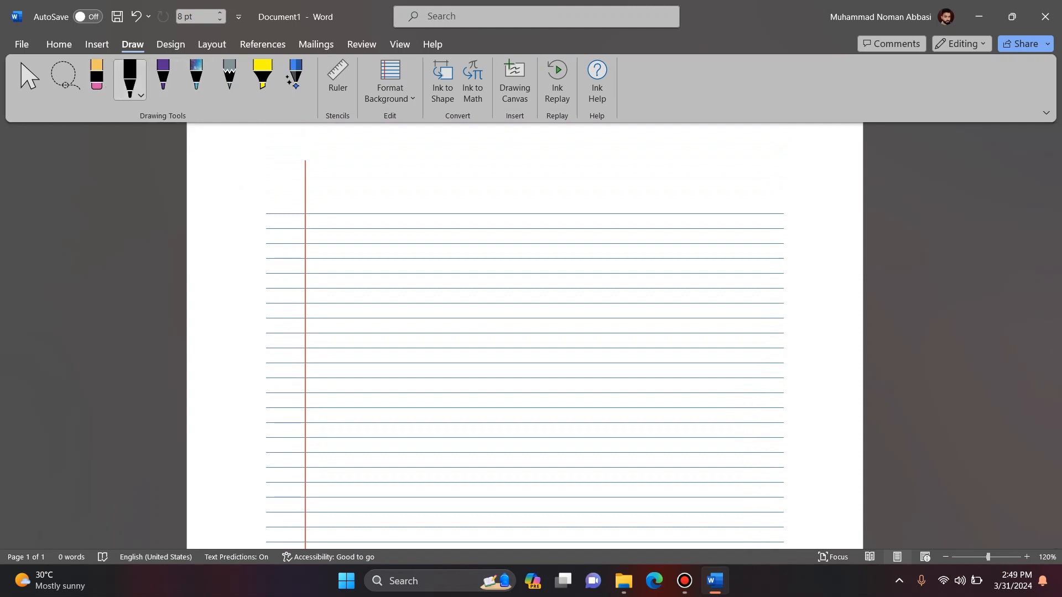
pyautogui.moveTo(322, 209)
pyautogui.mouseDown()
pyautogui.moveTo(333, 192)
pyautogui.moveTo(337, 202)
pyautogui.mouseUp()
pyautogui.moveTo(330, 190)
pyautogui.mouseDown()
pyautogui.moveTo(320, 184)
pyautogui.moveTo(380, 209)
pyautogui.moveTo(382, 185)
pyautogui.moveTo(401, 197)
pyautogui.moveTo(389, 205)
pyautogui.mouseUp()
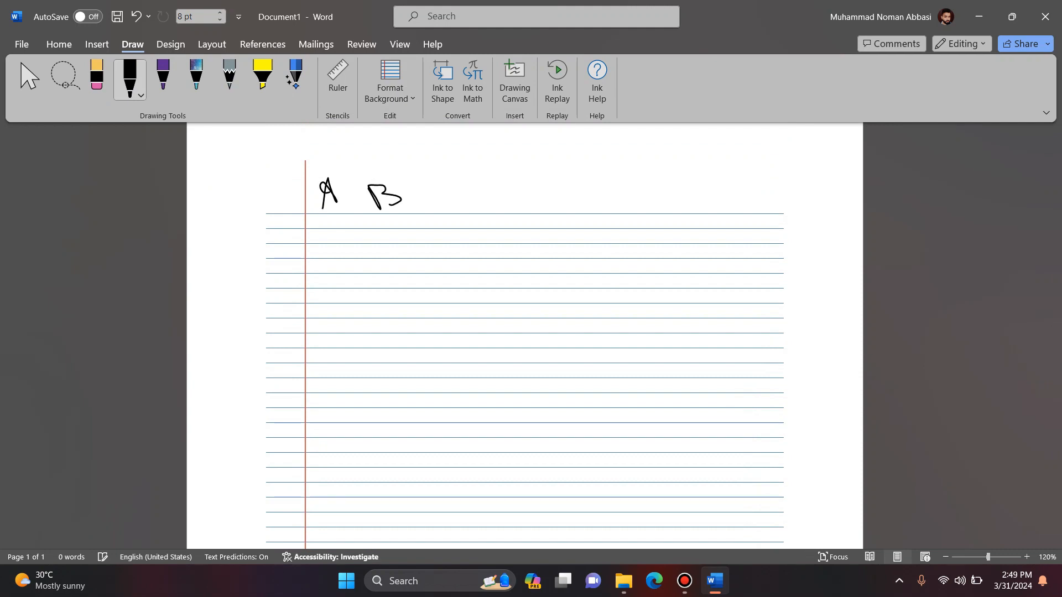
pyautogui.moveTo(445, 174)
pyautogui.mouseDown()
pyautogui.moveTo(432, 173)
pyautogui.moveTo(464, 202)
pyautogui.mouseUp()
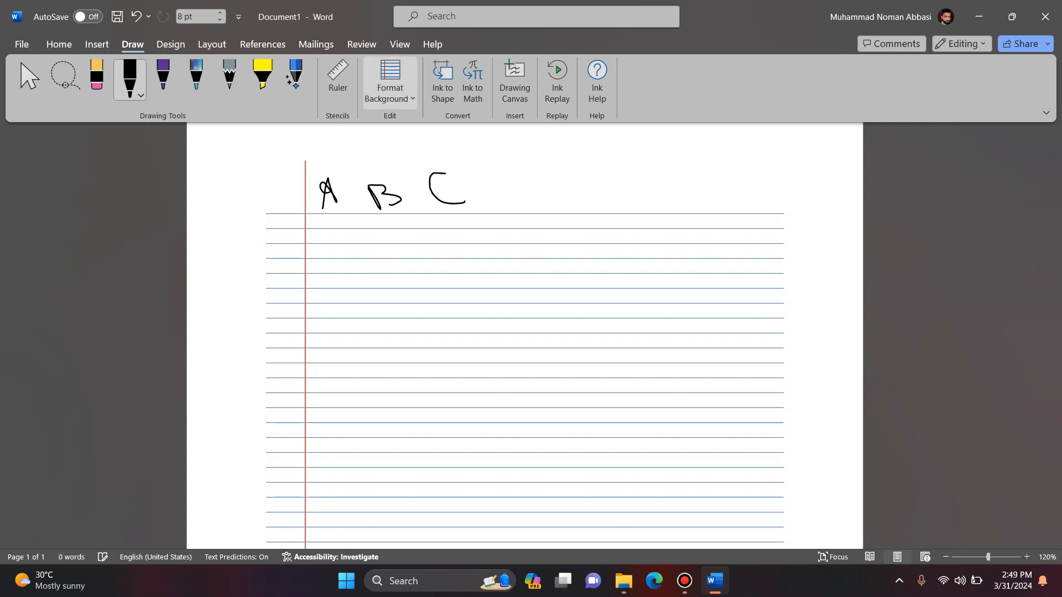
# Switch the background to the second-narrowest Rule Lines and handwrite alif, be, pe and te from right to left on the first row.
pyautogui.click(390, 84)
pyautogui.click(483, 151)
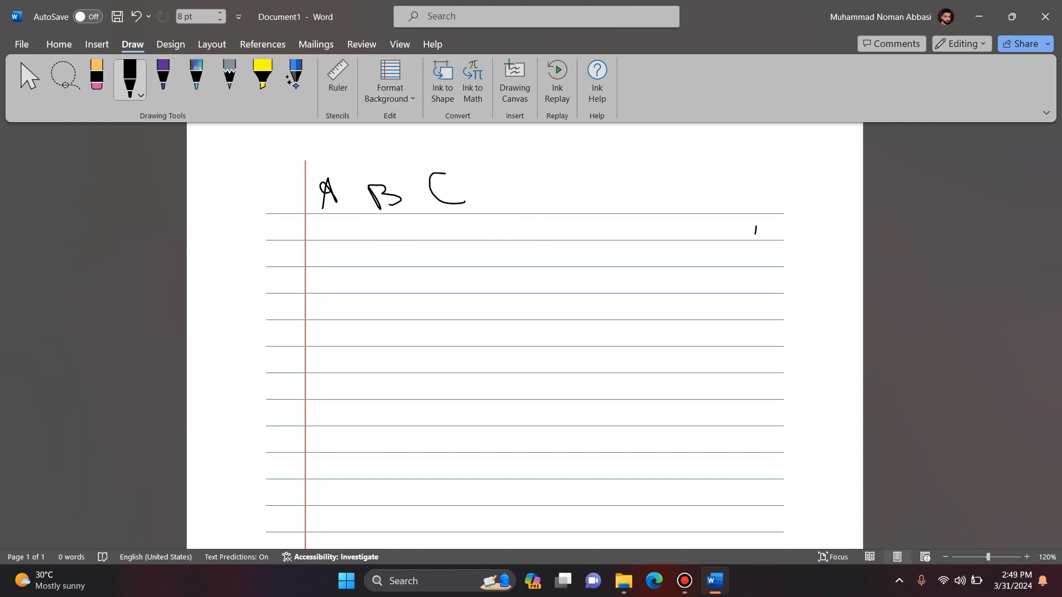
pyautogui.moveTo(744, 234); pyautogui.dragTo(714, 242)
pyautogui.moveTo(690, 232); pyautogui.dragTo(628, 228)
pyautogui.moveTo(617, 233); pyautogui.dragTo(567, 229)
pyautogui.click(581, 226)
pyautogui.click(589, 225)
# Widen the background's Rule Lines to the third spacing and then to the widest spacing, checking the whole page.
pyautogui.click(390, 92)
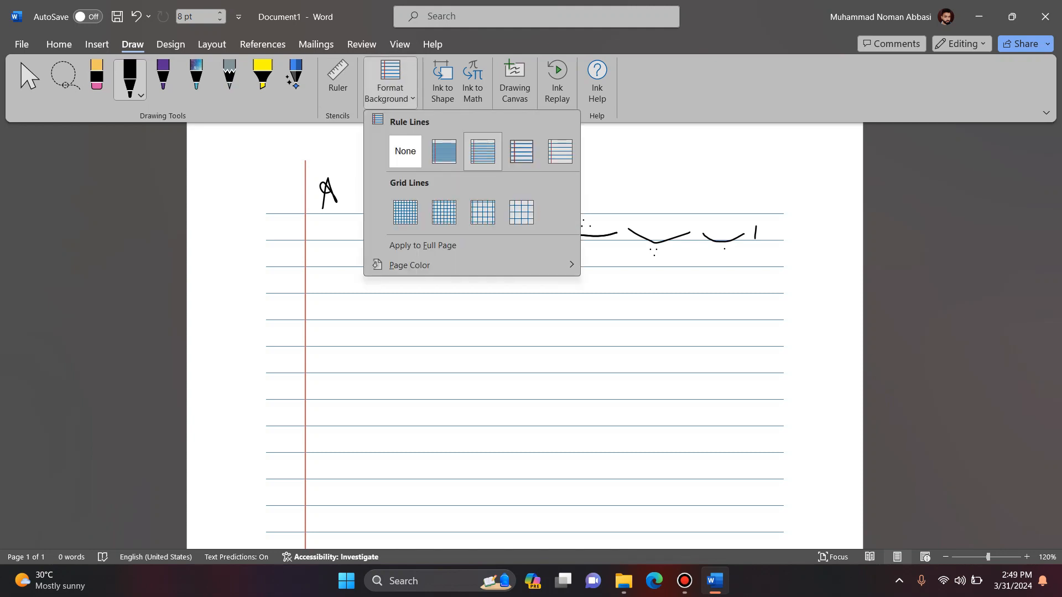
pyautogui.click(521, 151)
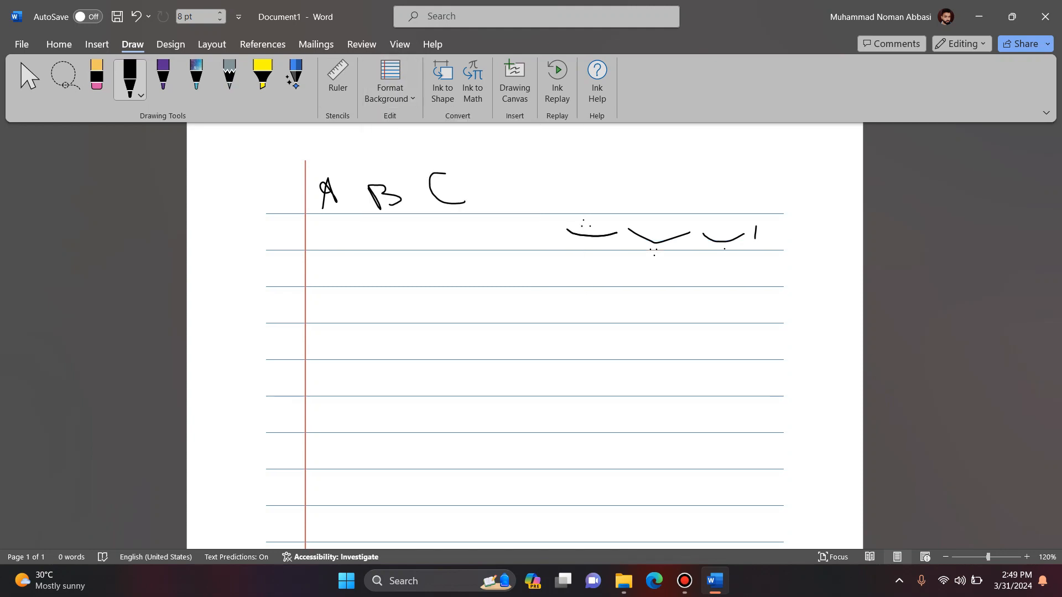
pyautogui.click(390, 93)
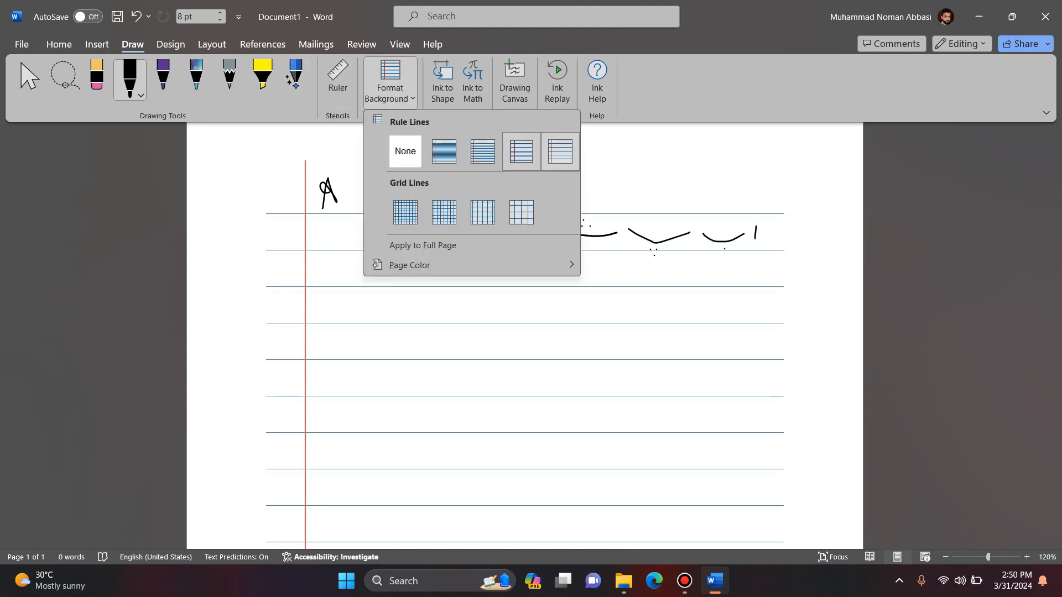
pyautogui.click(561, 151)
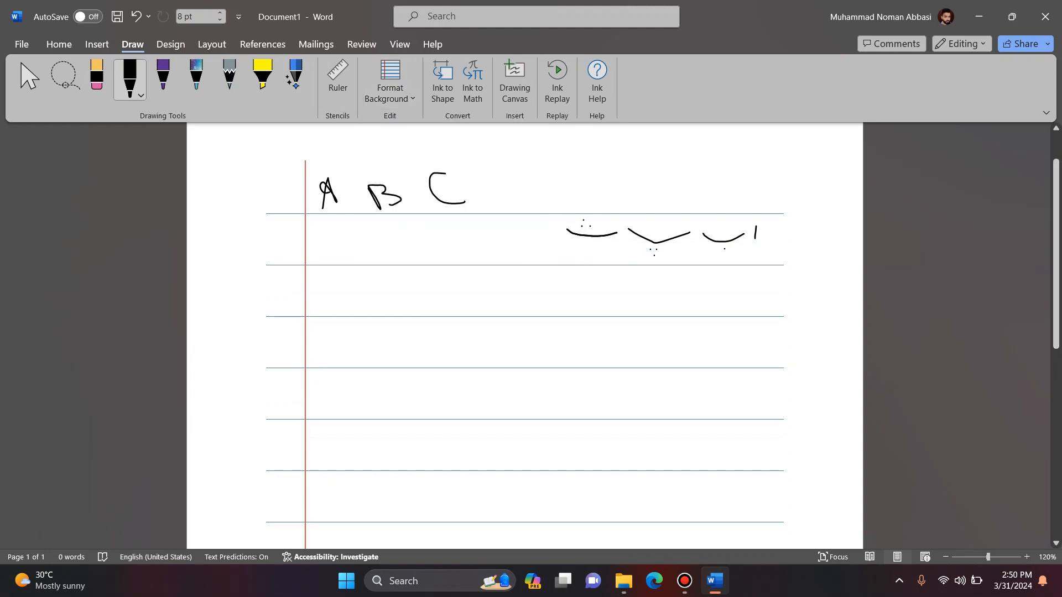
pyautogui.scroll(-5, 524, 332)
pyautogui.scroll(6, 524, 332)
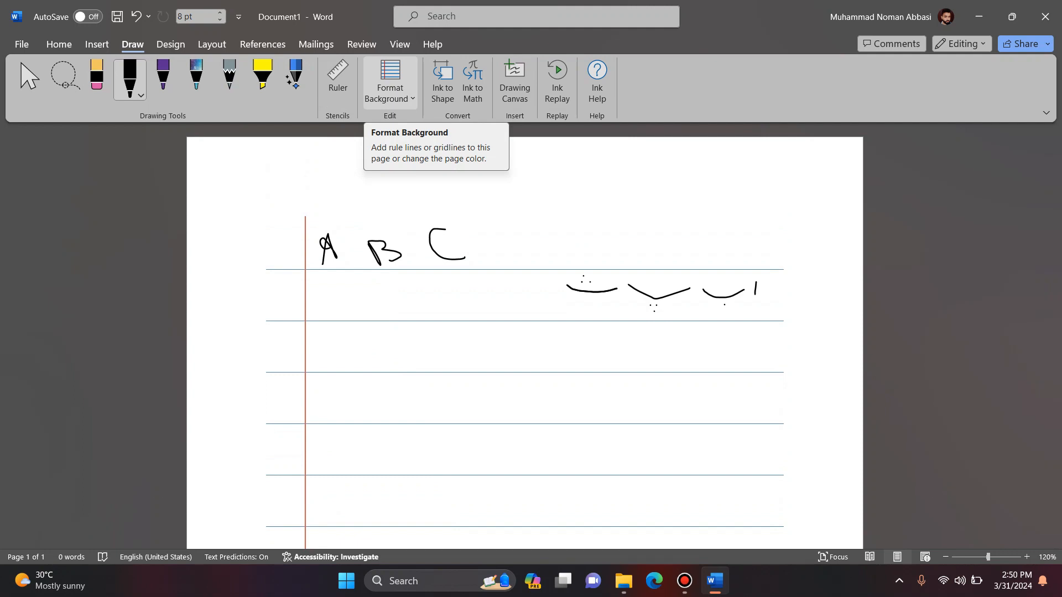
pyautogui.rightClick(412, 89)
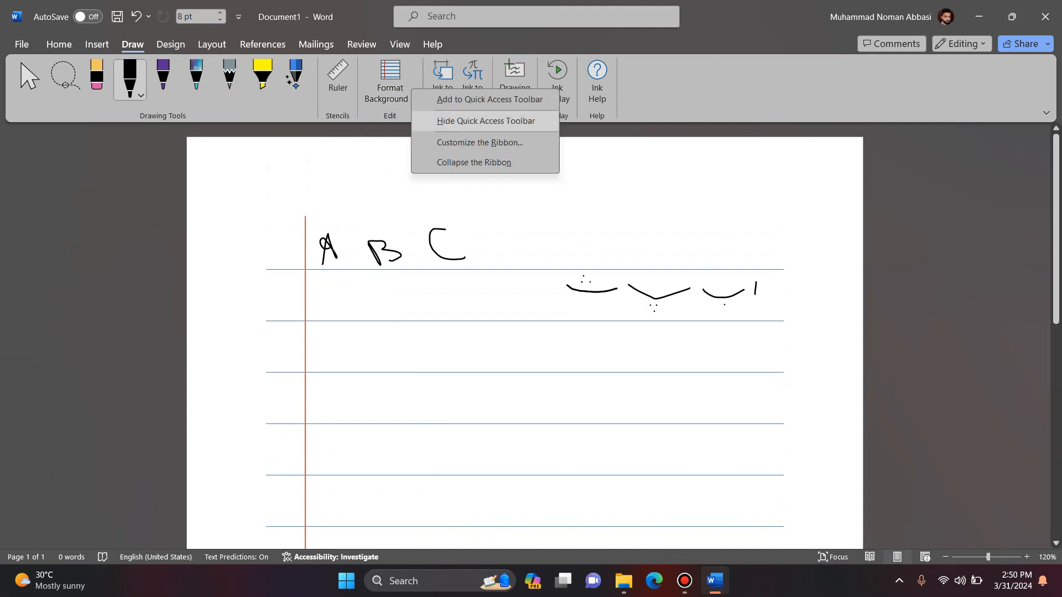
# Apply Grid Lines backgrounds to the page, going from the finest grid to the second-finest and finally the widest grid.
pyautogui.click(412, 91)
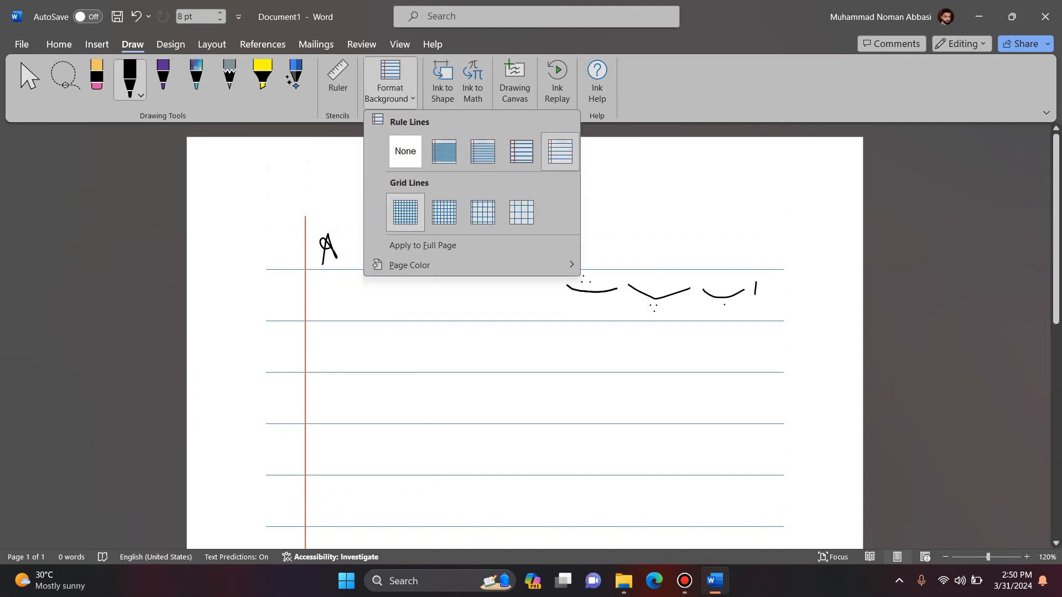
pyautogui.click(405, 212)
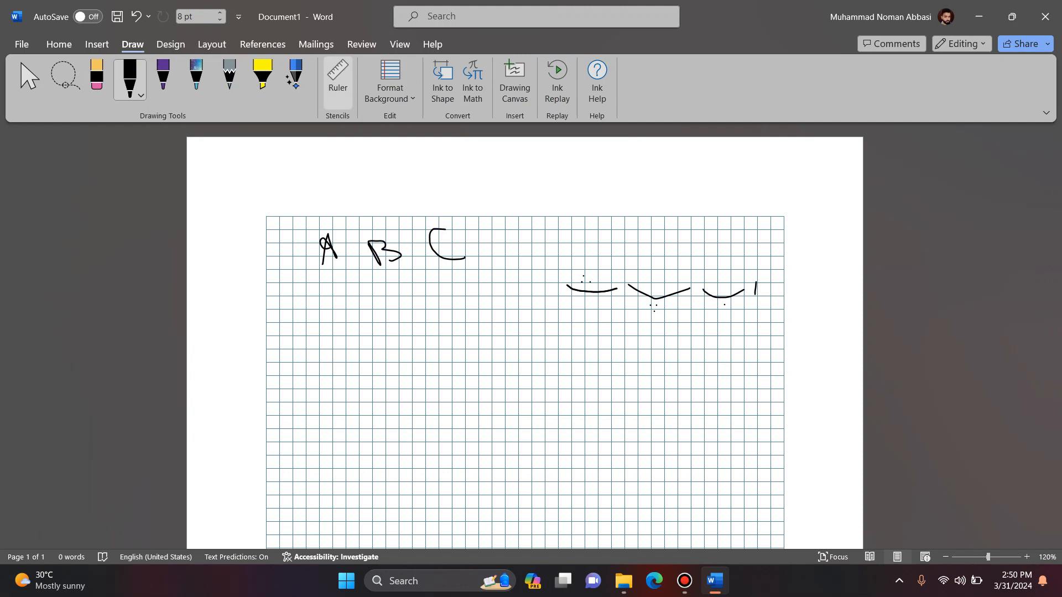
pyautogui.click(390, 83)
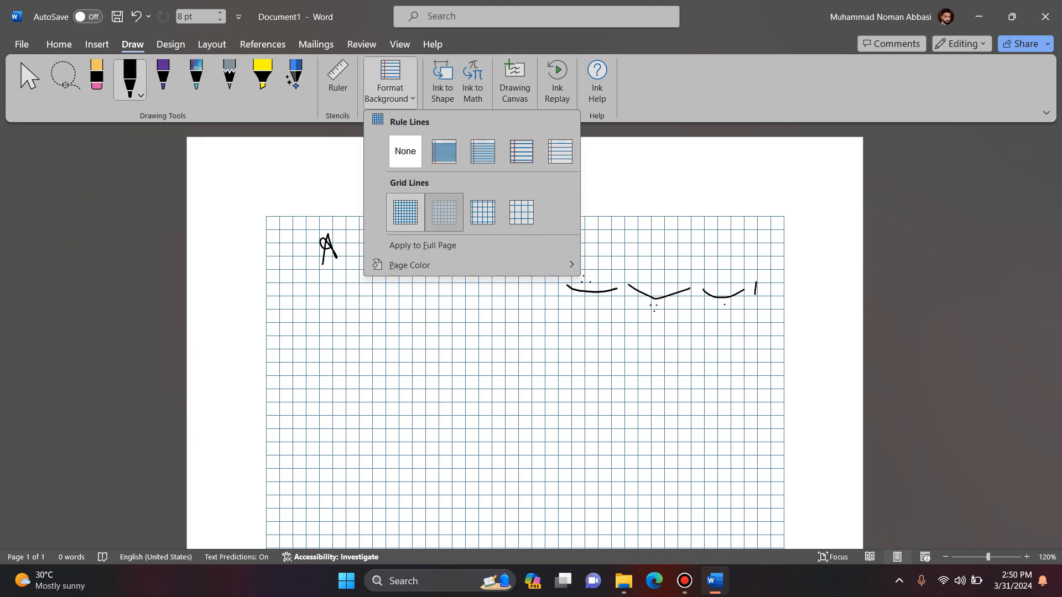
pyautogui.click(521, 211)
pyautogui.click(389, 80)
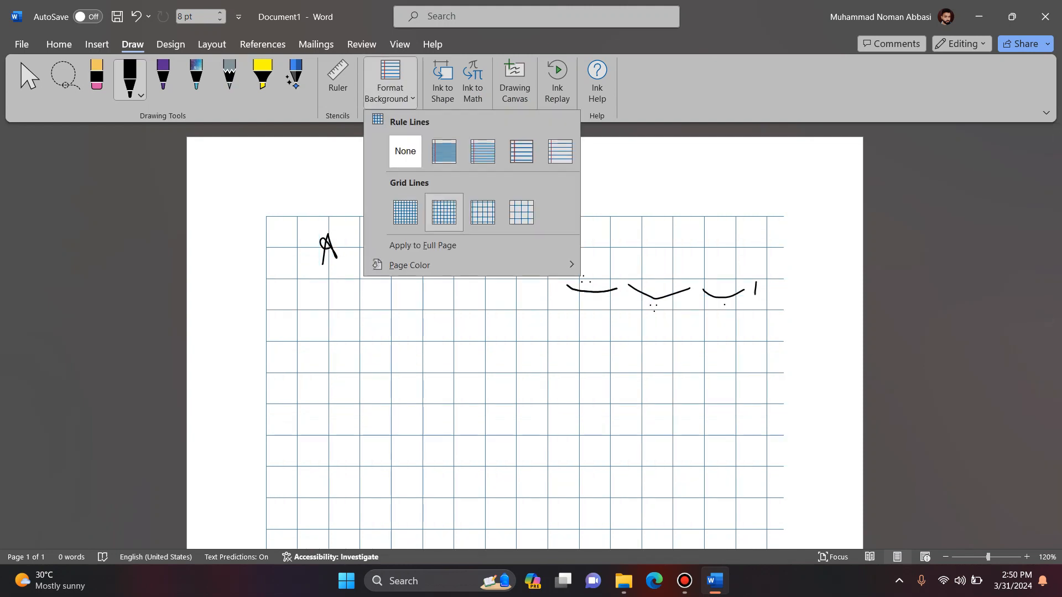
pyautogui.click(519, 210)
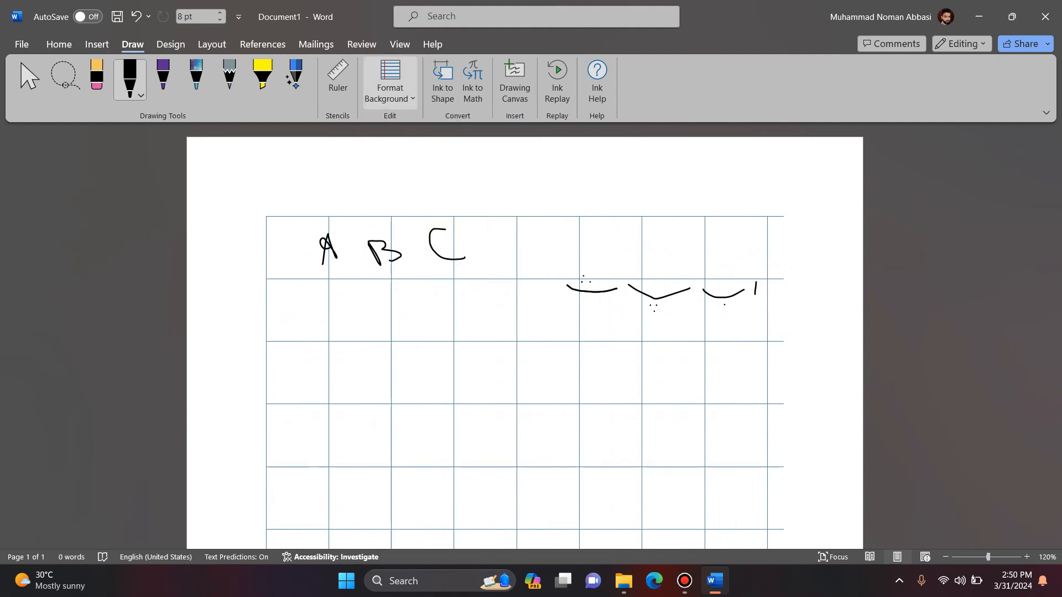
# Switch Apply to Full Page on for the widest grid background and back off again.
pyautogui.click(390, 80)
pyautogui.moveTo(409, 265)
pyautogui.click(423, 245)
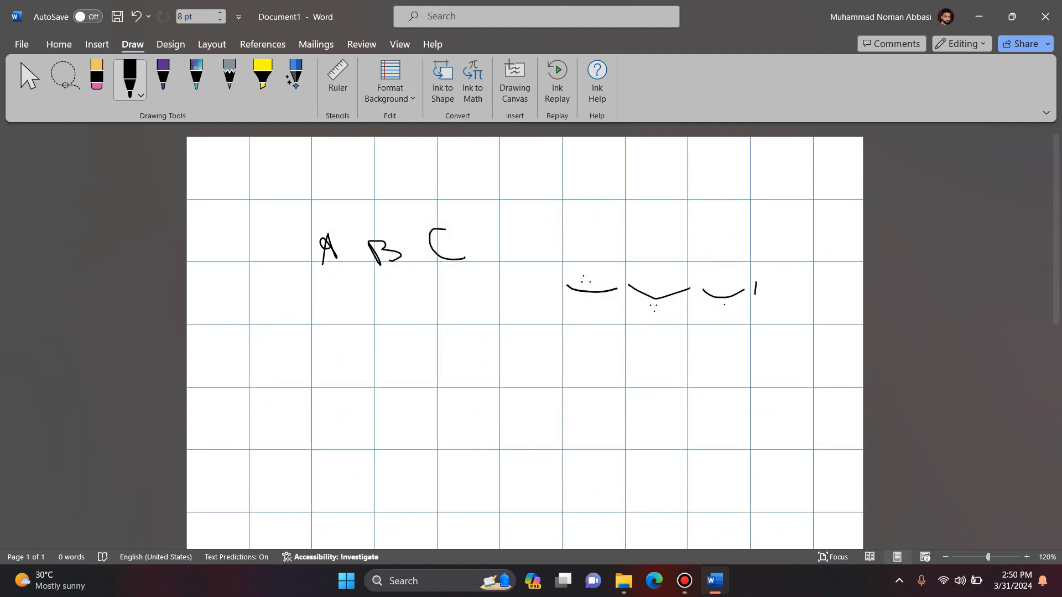
pyautogui.click(389, 81)
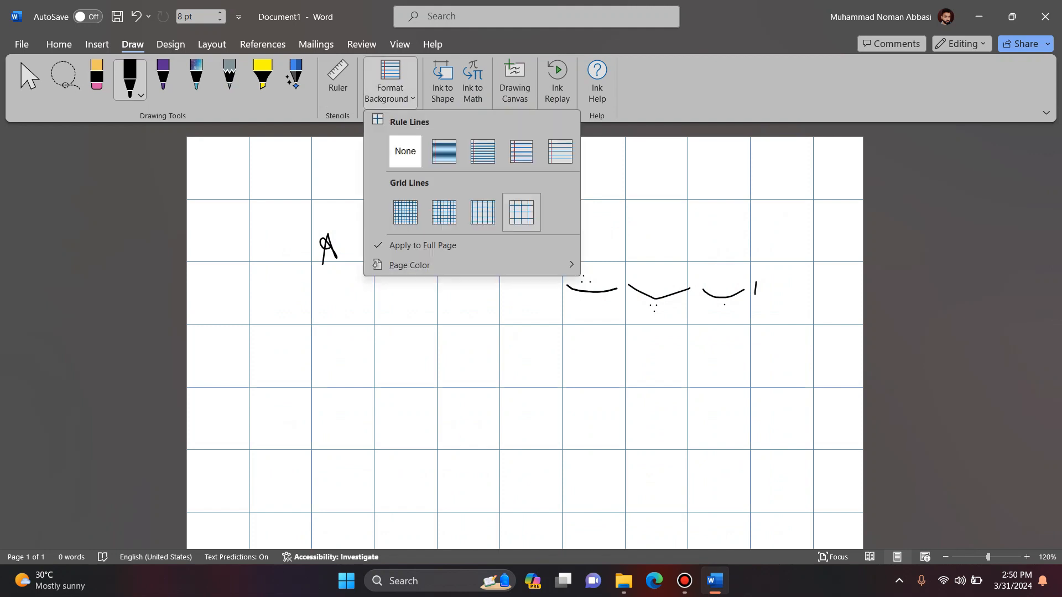
pyautogui.moveTo(409, 265)
pyautogui.click(422, 245)
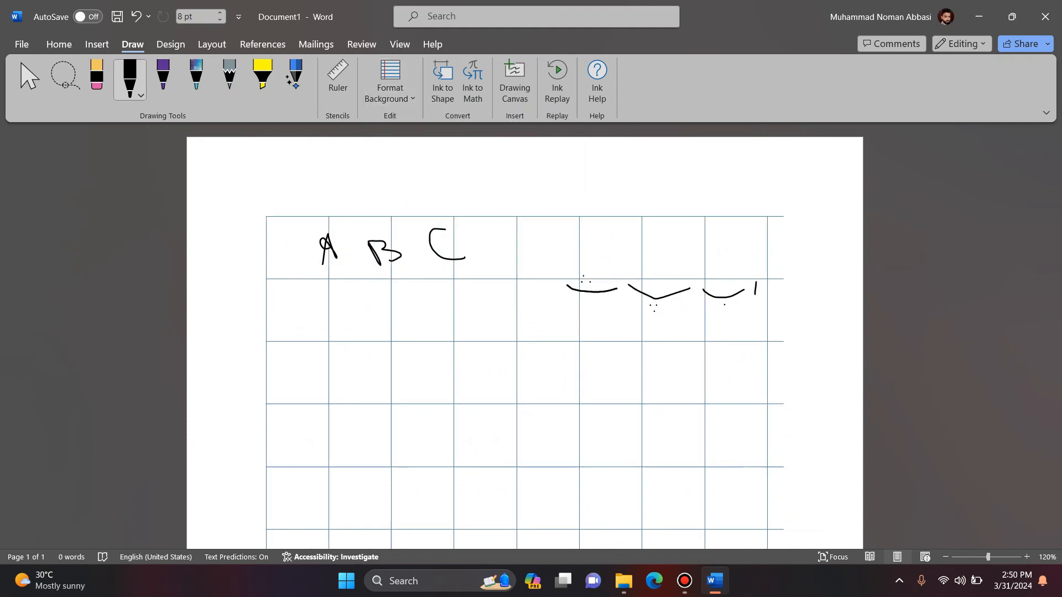
# Set the page background to None and erase the handwritten A, B, C and the main strokes of the Urdu letters.
pyautogui.click(390, 80)
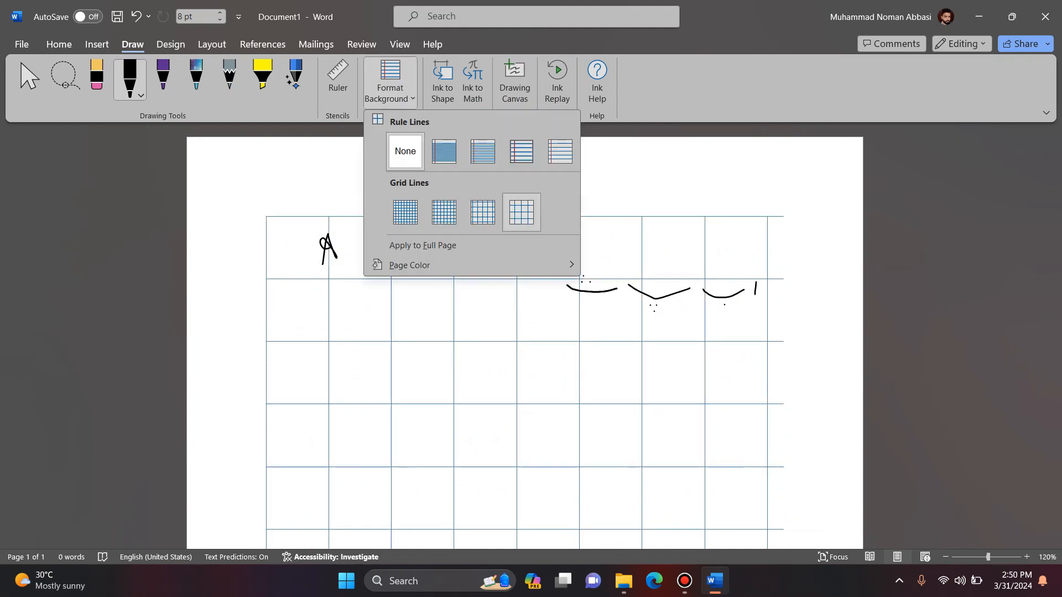
pyautogui.click(404, 150)
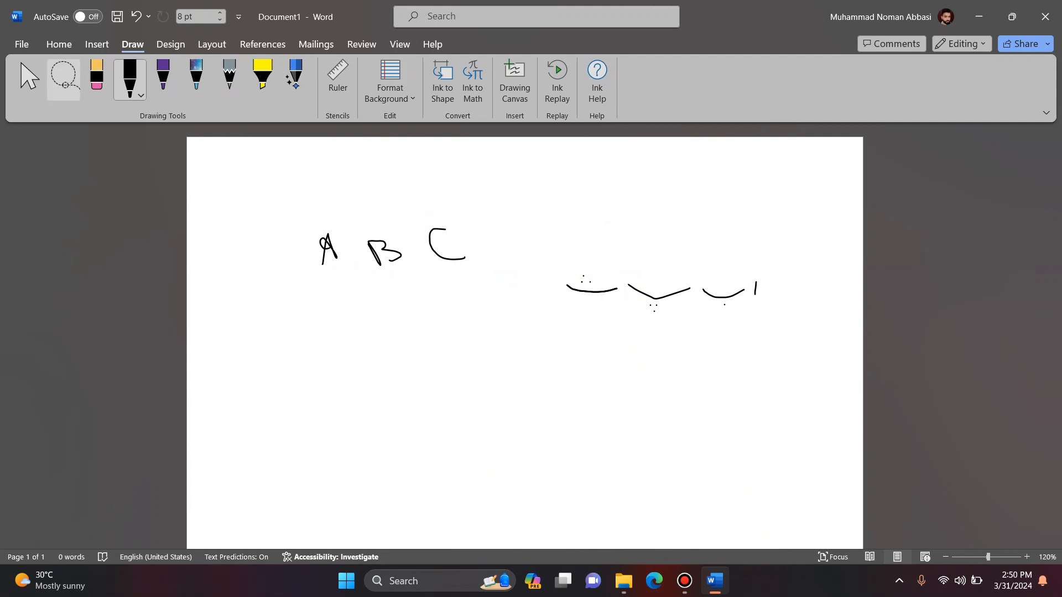
pyautogui.click(97, 77)
pyautogui.click(328, 249)
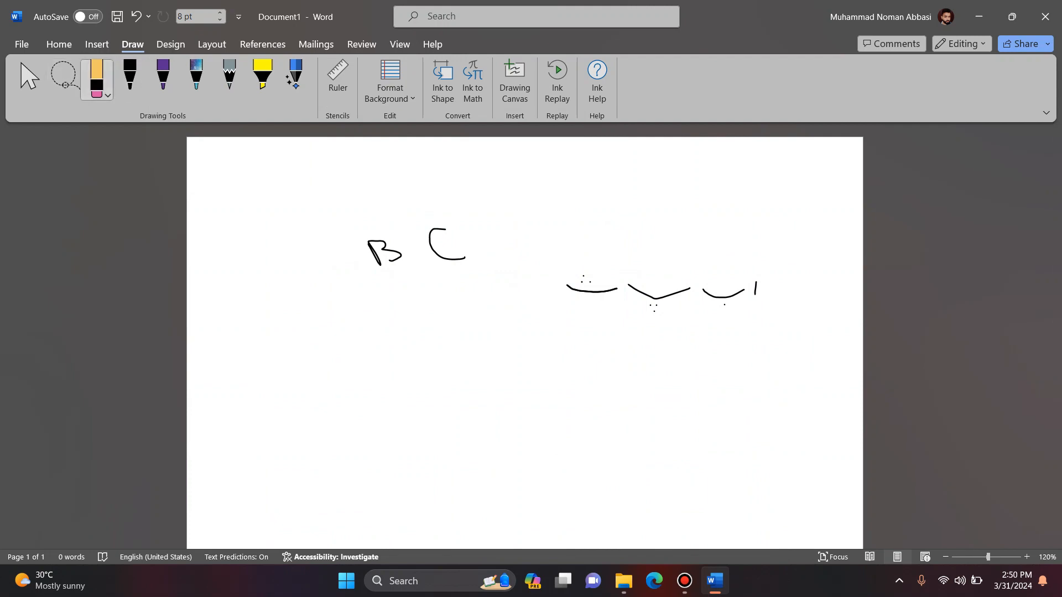
pyautogui.moveTo(371, 249)
pyautogui.mouseDown()
pyautogui.moveTo(466, 258)
pyautogui.moveTo(655, 301)
pyautogui.moveTo(725, 298)
pyautogui.mouseUp()
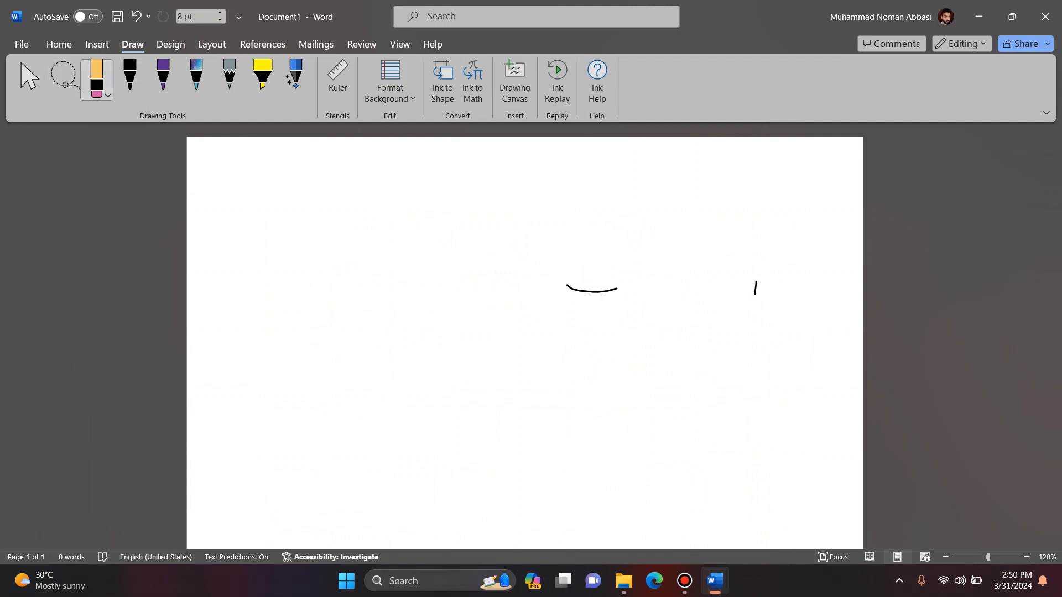
pyautogui.click(756, 287)
pyautogui.click(592, 290)
# Turn on Ink to Shape and draw a thick black N-shaped stroke with overlapping freehand loops across the page.
pyautogui.click(442, 83)
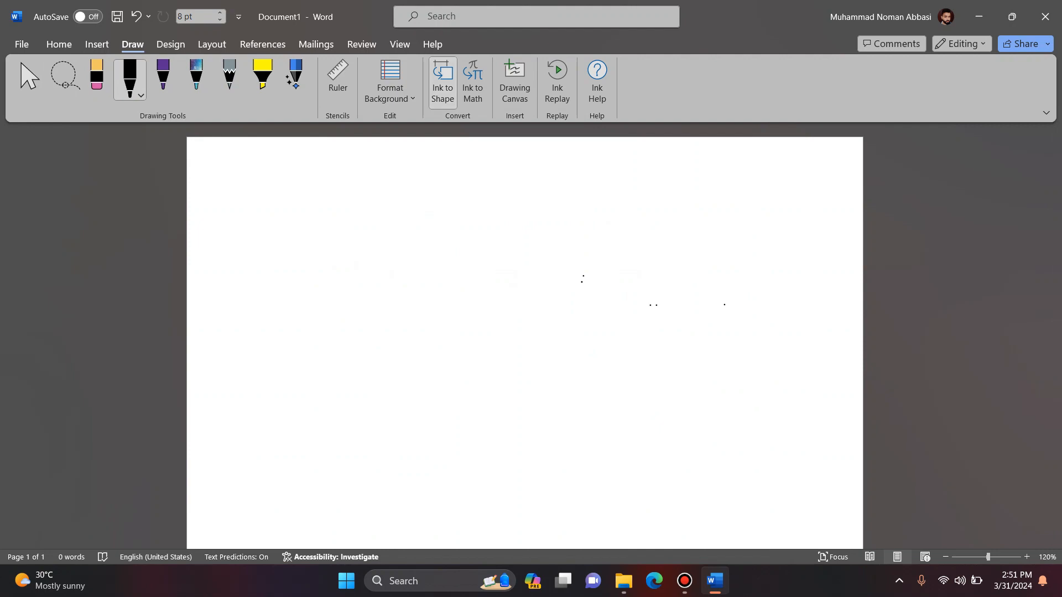
pyautogui.moveTo(333, 329)
pyautogui.mouseDown()
pyautogui.moveTo(330, 282)
pyautogui.moveTo(470, 241)
pyautogui.mouseUp()
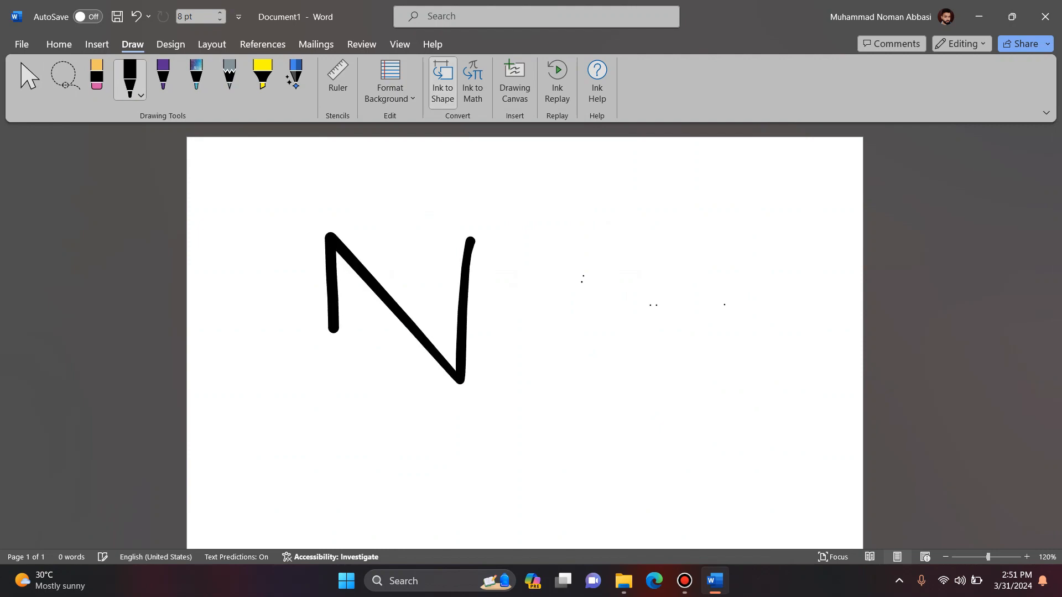
pyautogui.moveTo(354, 220)
pyautogui.mouseDown()
pyautogui.moveTo(423, 289)
pyautogui.moveTo(592, 354)
pyautogui.moveTo(636, 268)
pyautogui.moveTo(548, 281)
pyautogui.moveTo(349, 392)
pyautogui.mouseUp()
pyautogui.moveTo(636, 268)
pyautogui.mouseDown()
pyautogui.moveTo(748, 328)
pyautogui.moveTo(515, 343)
pyautogui.mouseUp()
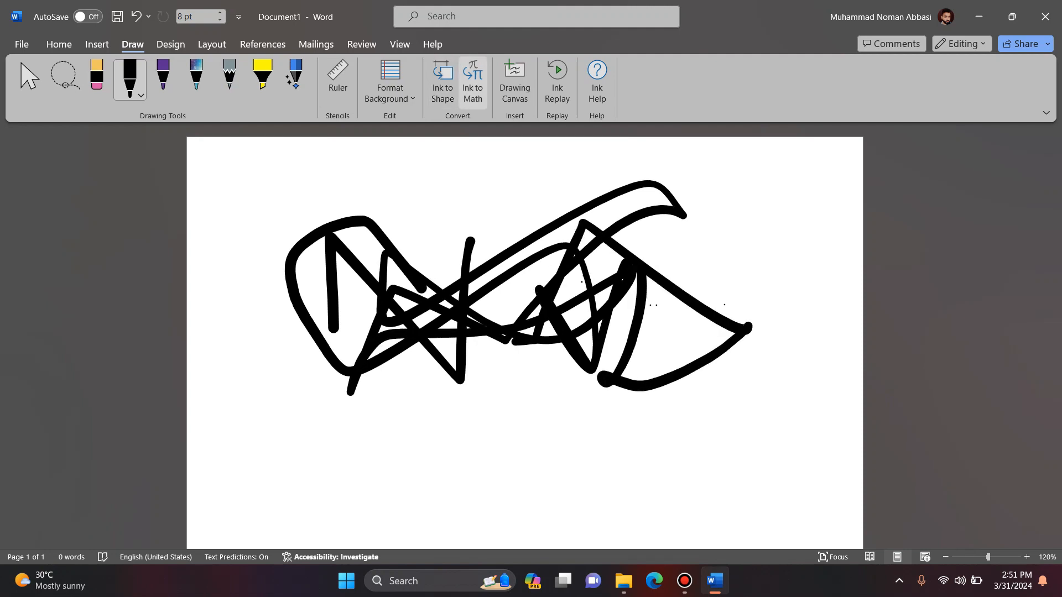
# Start Ink to Math and handwrite a trial scribble, a π expression and a² + b in the math input area.
pyautogui.click(472, 81)
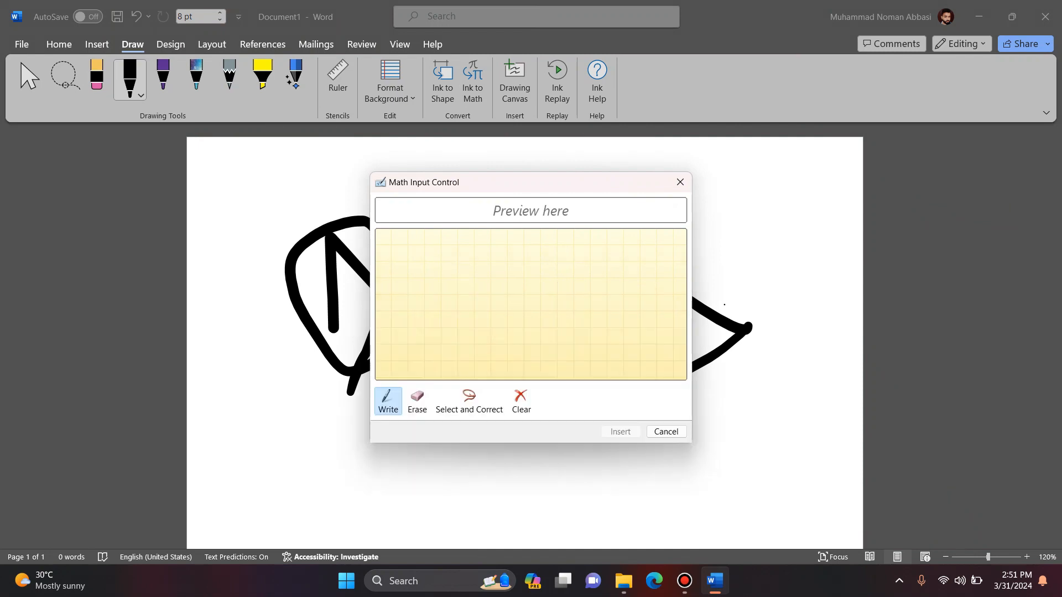
pyautogui.moveTo(426, 299)
pyautogui.mouseDown()
pyautogui.moveTo(502, 271)
pyautogui.moveTo(546, 291)
pyautogui.mouseUp()
pyautogui.moveTo(472, 299); pyautogui.dragTo(528, 285)
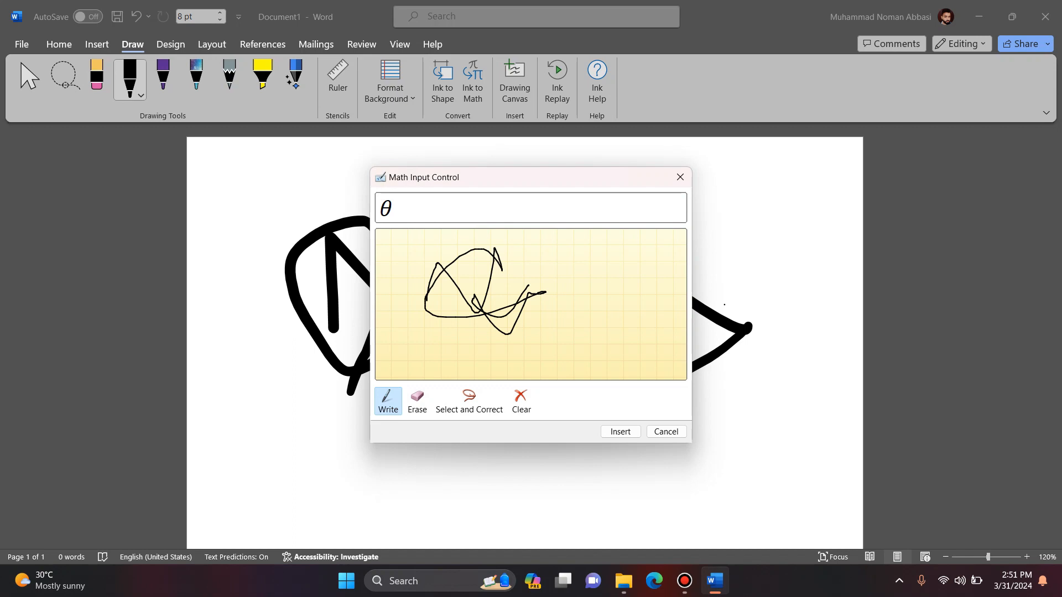
pyautogui.moveTo(561, 336)
pyautogui.mouseDown()
pyautogui.moveTo(573, 296)
pyautogui.moveTo(612, 286)
pyautogui.moveTo(605, 337)
pyautogui.mouseUp()
pyautogui.moveTo(621, 318)
pyautogui.mouseDown()
pyautogui.moveTo(629, 298)
pyautogui.moveTo(637, 332)
pyautogui.mouseUp()
pyautogui.moveTo(635, 275); pyautogui.dragTo(668, 283)
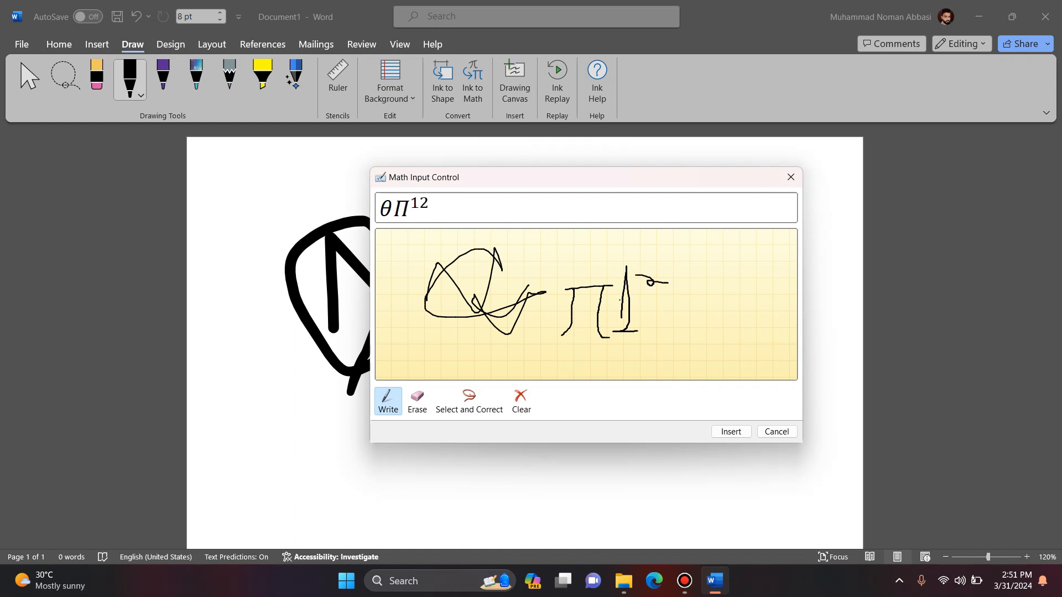
pyautogui.moveTo(547, 377)
pyautogui.mouseDown()
pyautogui.moveTo(551, 365)
pyautogui.moveTo(581, 389)
pyautogui.moveTo(566, 367)
pyautogui.moveTo(584, 366)
pyautogui.moveTo(602, 372)
pyautogui.moveTo(602, 396)
pyautogui.moveTo(650, 374)
pyautogui.moveTo(639, 380)
pyautogui.mouseUp()
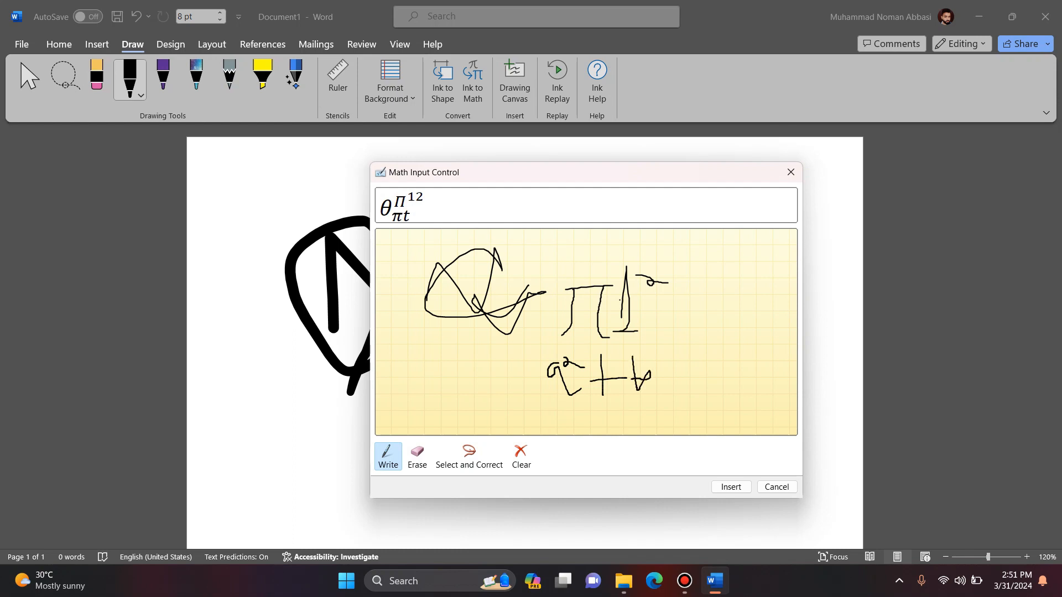
# Erase all the trial handwriting from the math input area and return to Write mode.
pyautogui.click(417, 457)
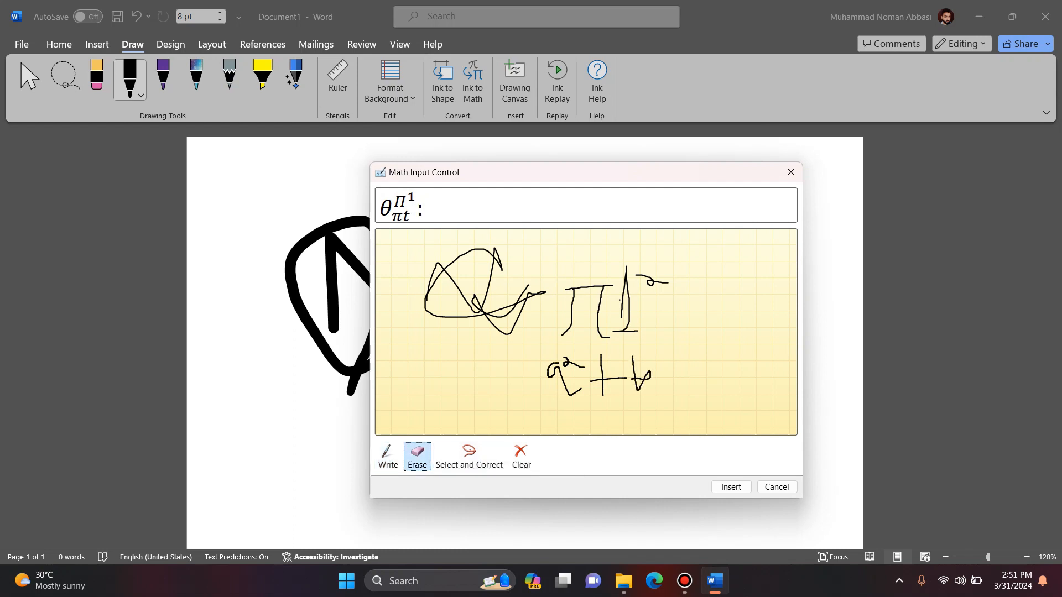
pyautogui.moveTo(475, 310)
pyautogui.mouseDown()
pyautogui.moveTo(539, 293)
pyautogui.moveTo(573, 312)
pyautogui.moveTo(651, 282)
pyautogui.moveTo(640, 379)
pyautogui.moveTo(564, 381)
pyautogui.moveTo(574, 363)
pyautogui.mouseUp()
pyautogui.click(388, 457)
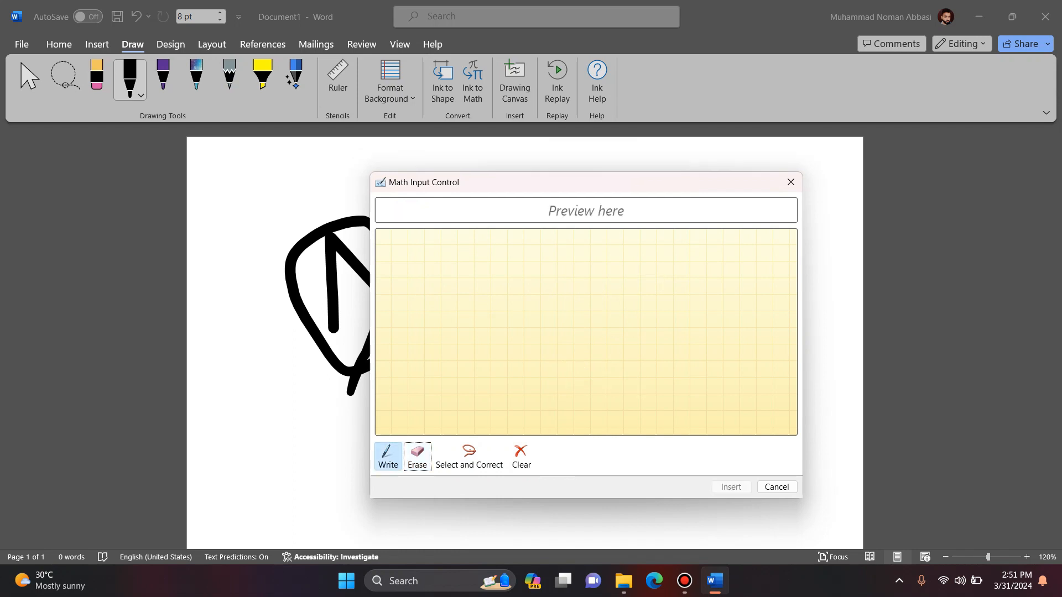
# Handwrite a² + b² = in the math input area and insert it into the document as an equation.
pyautogui.moveTo(418, 299)
pyautogui.mouseDown()
pyautogui.moveTo(394, 324)
pyautogui.moveTo(424, 309)
pyautogui.moveTo(447, 332)
pyautogui.mouseUp()
pyautogui.moveTo(433, 290)
pyautogui.mouseDown()
pyautogui.moveTo(435, 299)
pyautogui.moveTo(448, 293)
pyautogui.moveTo(468, 341)
pyautogui.moveTo(487, 323)
pyautogui.mouseUp()
pyautogui.moveTo(511, 275); pyautogui.dragTo(513, 335)
pyautogui.moveTo(521, 296)
pyautogui.mouseDown()
pyautogui.moveTo(595, 312)
pyautogui.moveTo(596, 325)
pyautogui.mouseUp()
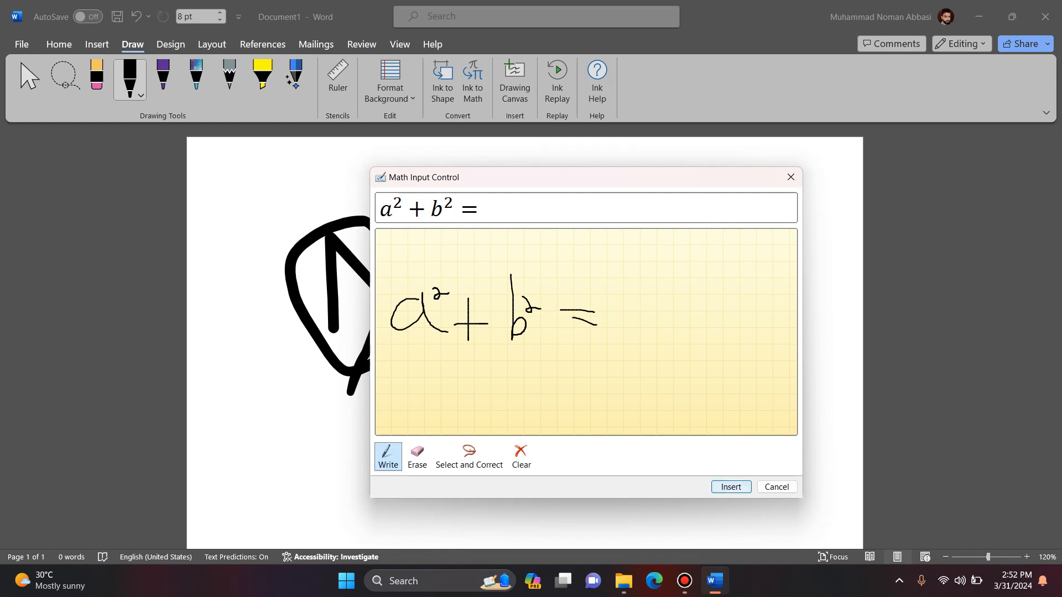
pyautogui.click(730, 487)
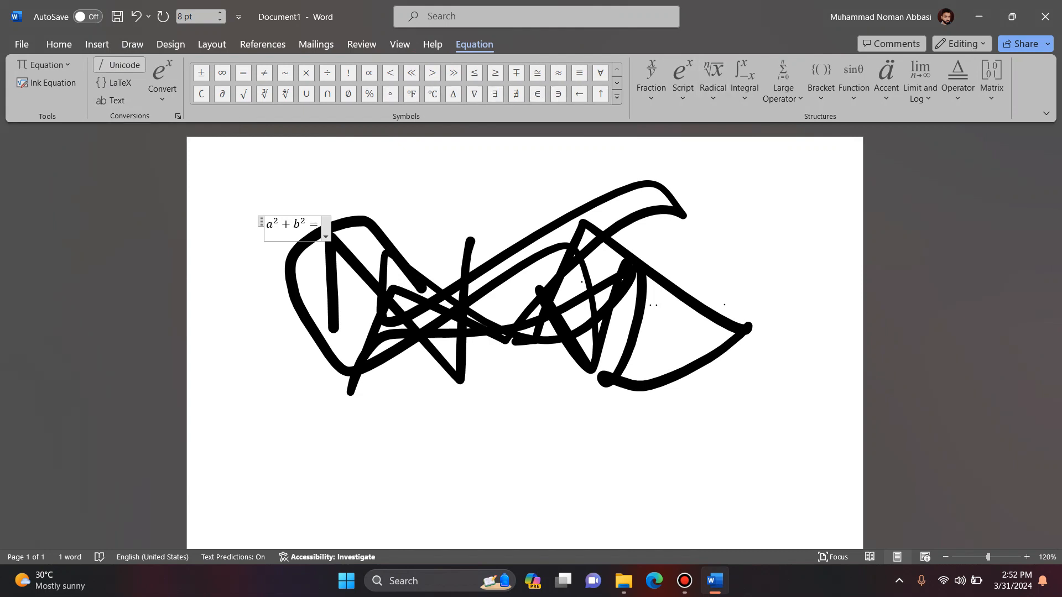
# Examine the Professional and Linear conversion options for the inserted equation and return to the drawing tools.
pyautogui.click(162, 94)
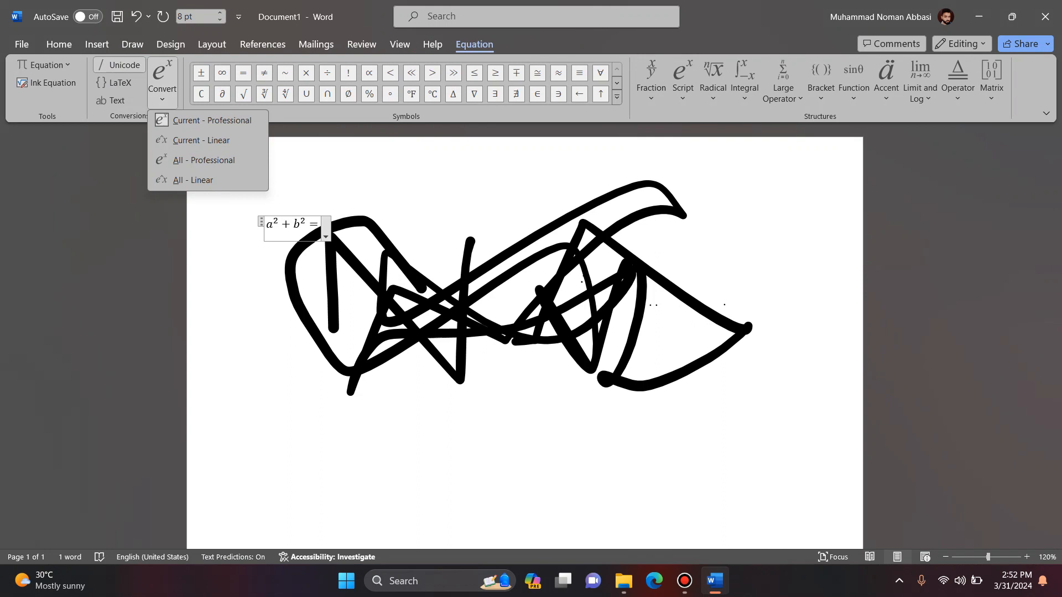
pyautogui.click(132, 44)
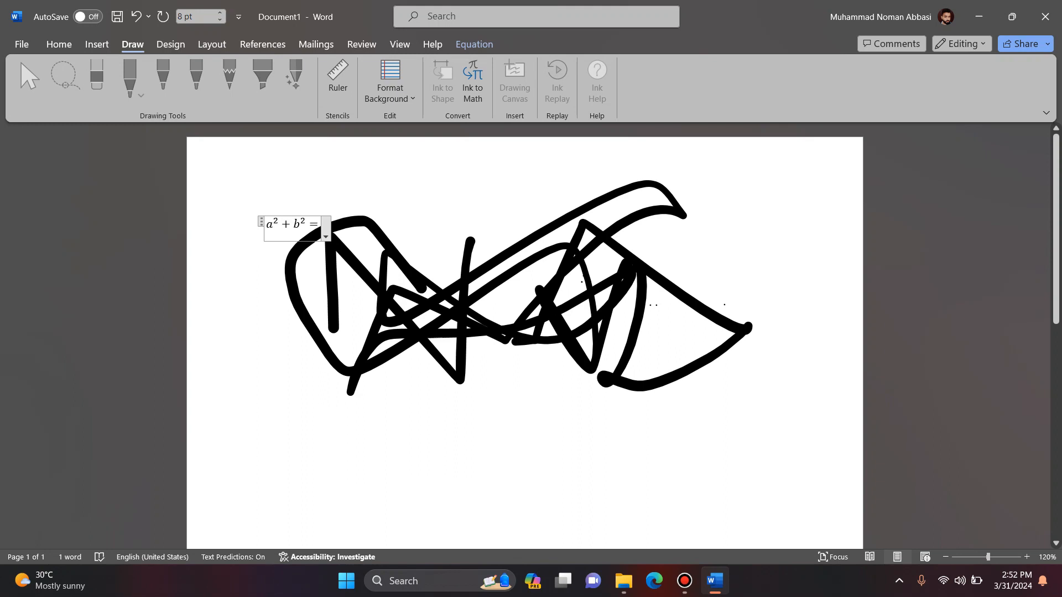
pyautogui.doubleClick(266, 183)
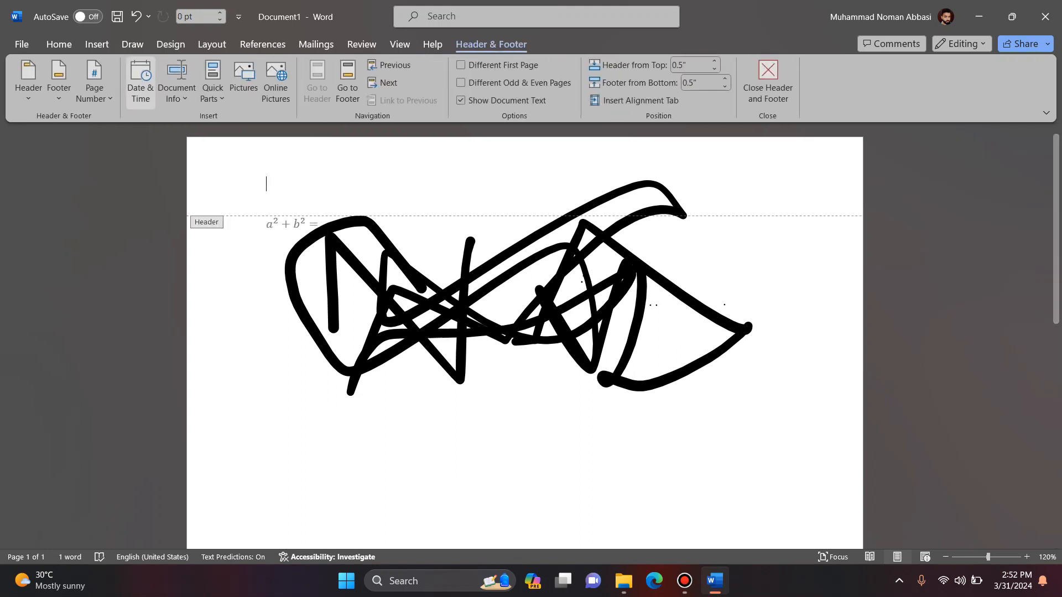
pyautogui.click(132, 45)
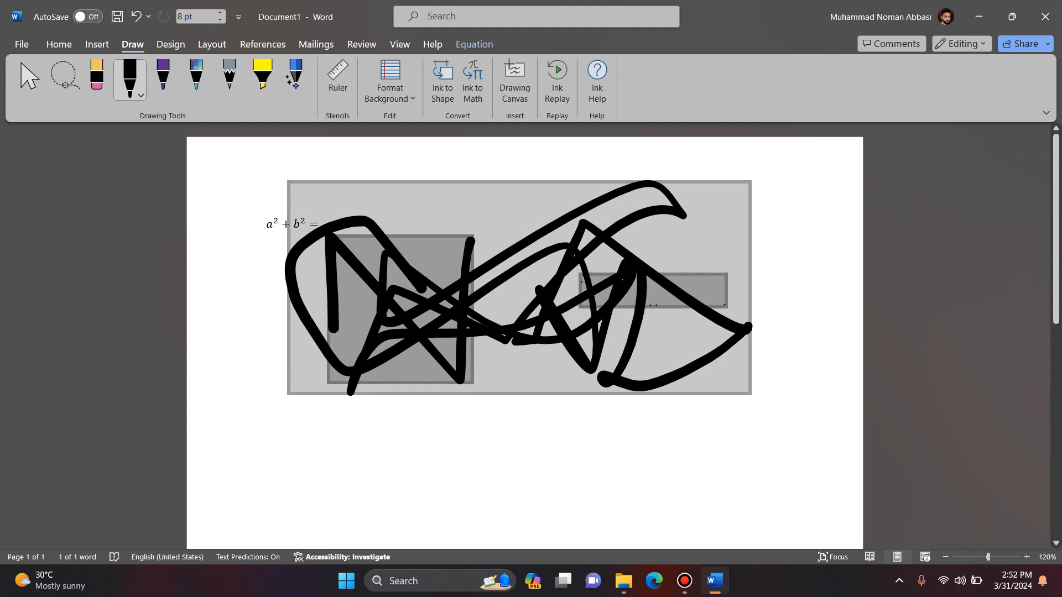
# Clear all the ink strokes and the equation from the page.
pyautogui.hotkey('ctrl', 'z')
pyautogui.hotkey('ctrl', 'z')
pyautogui.hotkey('ctrl', 'z')
pyautogui.hotkey('ctrl', 'z')
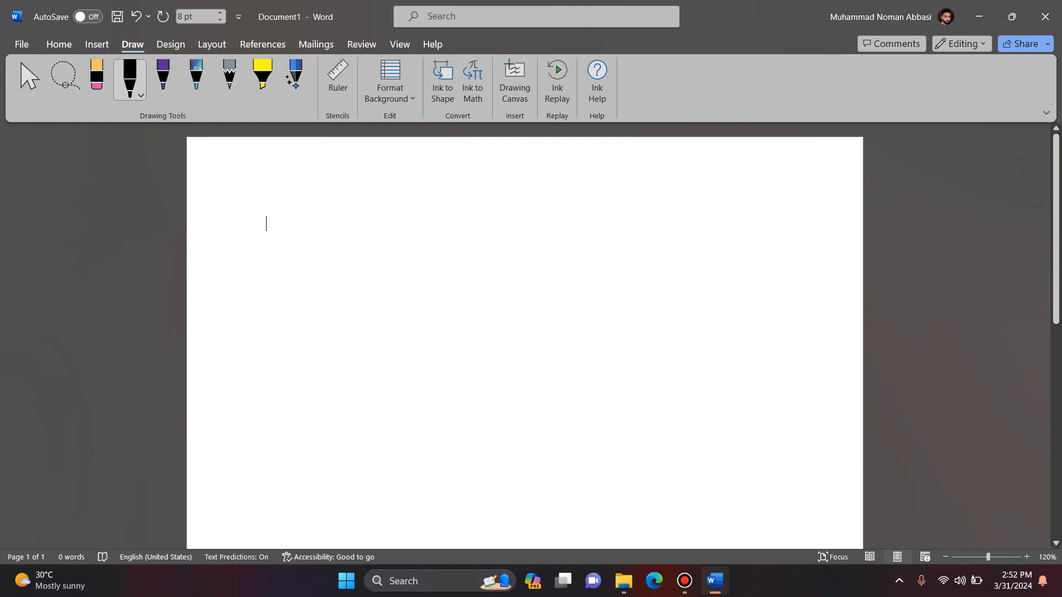
# Insert a drawing canvas and draw a rough circle with several freehand strokes extending from its upper right using the purple pen.
pyautogui.click(514, 77)
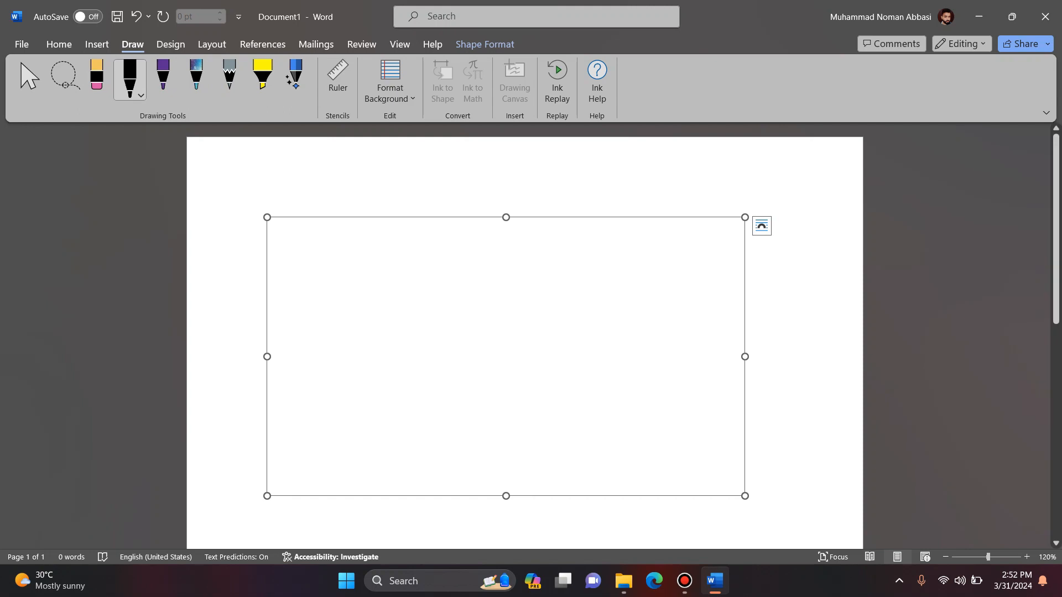
pyautogui.click(163, 78)
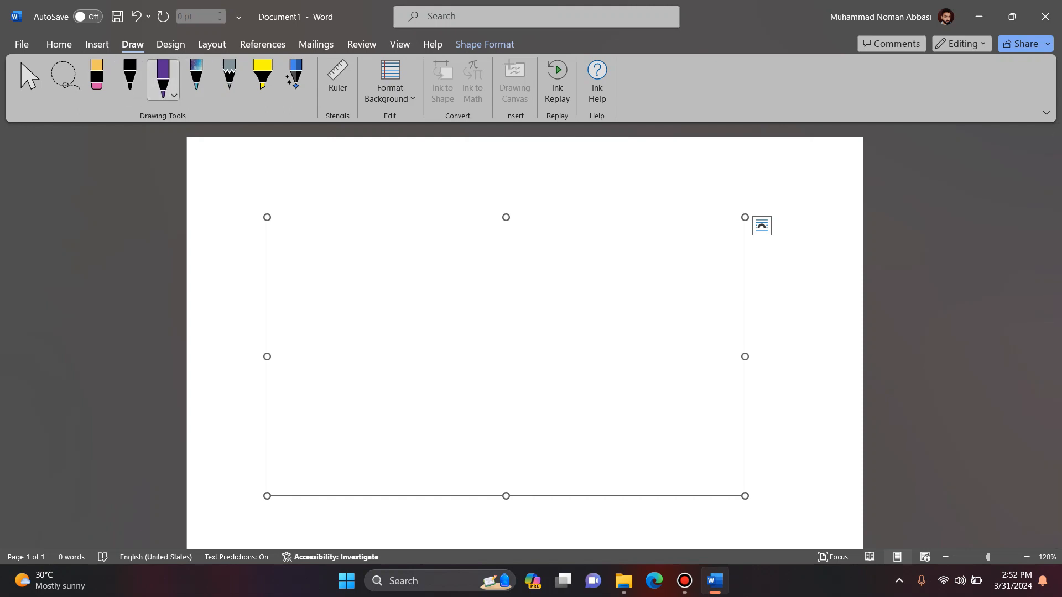
pyautogui.moveTo(381, 323)
pyautogui.mouseDown()
pyautogui.moveTo(407, 290)
pyautogui.moveTo(490, 446)
pyautogui.moveTo(392, 331)
pyautogui.moveTo(395, 308)
pyautogui.mouseUp()
pyautogui.moveTo(517, 305); pyautogui.dragTo(591, 268)
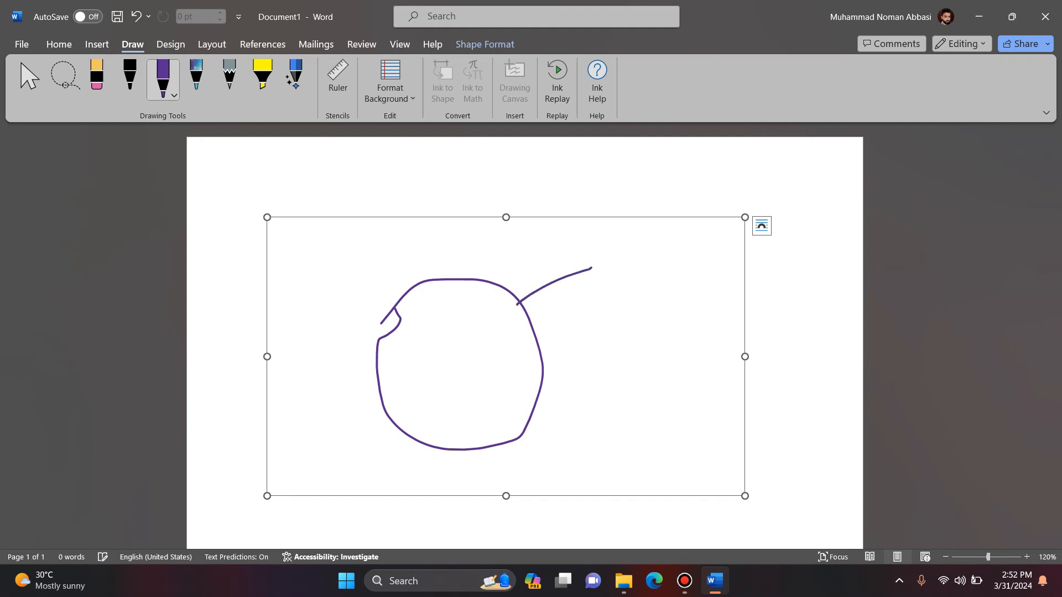
pyautogui.moveTo(545, 296)
pyautogui.mouseDown()
pyautogui.moveTo(628, 301)
pyautogui.moveTo(515, 297)
pyautogui.moveTo(580, 312)
pyautogui.moveTo(629, 298)
pyautogui.mouseUp()
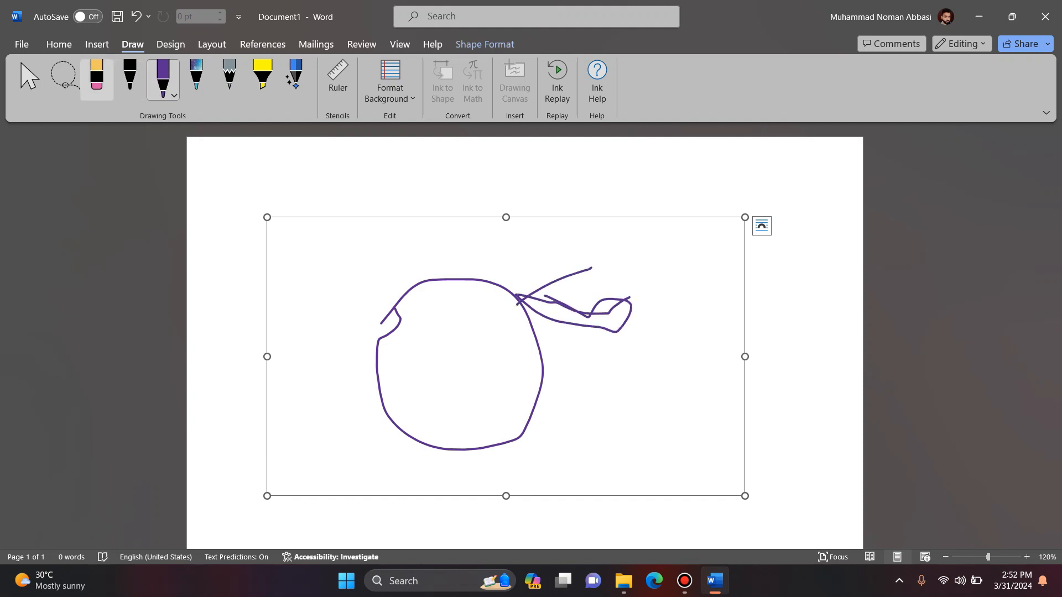
# Erase the purple strokes inside the drawing canvas and delete the empty canvas.
pyautogui.click(97, 77)
pyautogui.moveTo(406, 293)
pyautogui.mouseDown()
pyautogui.moveTo(487, 309)
pyautogui.moveTo(592, 310)
pyautogui.mouseUp()
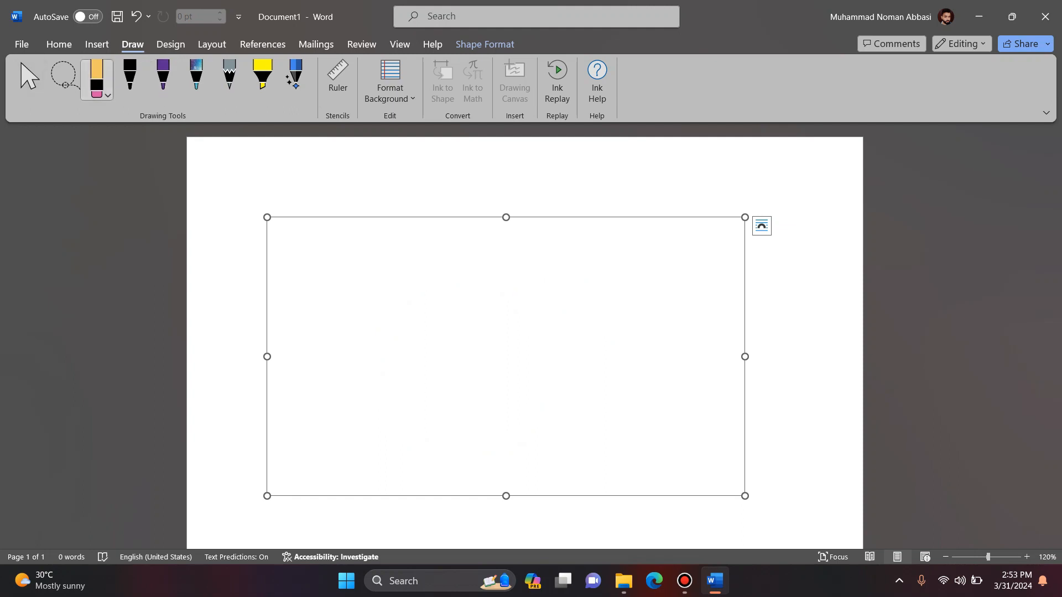
pyautogui.click(30, 77)
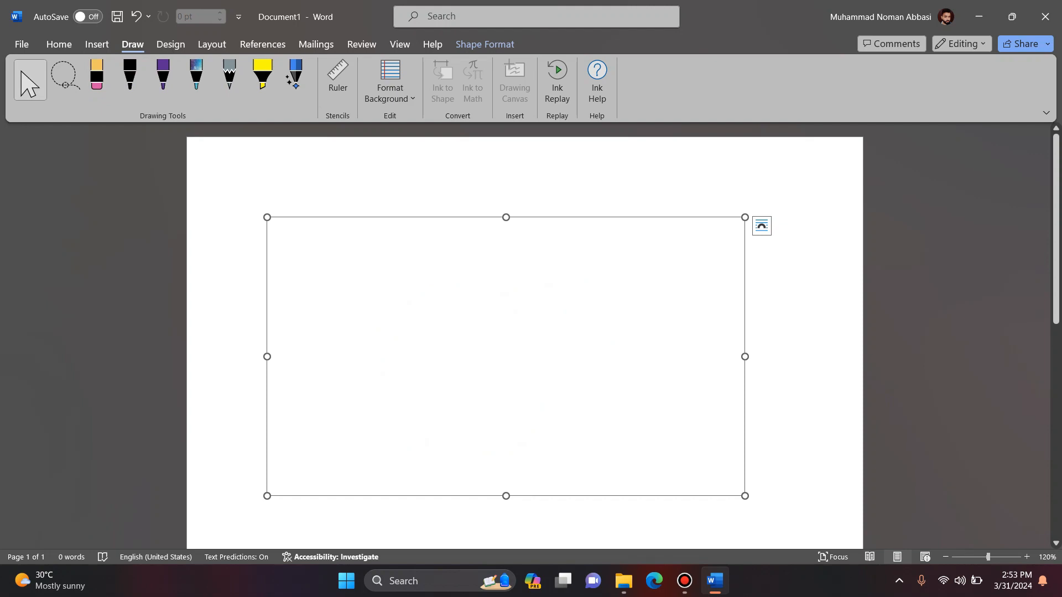
pyautogui.press('Delete')
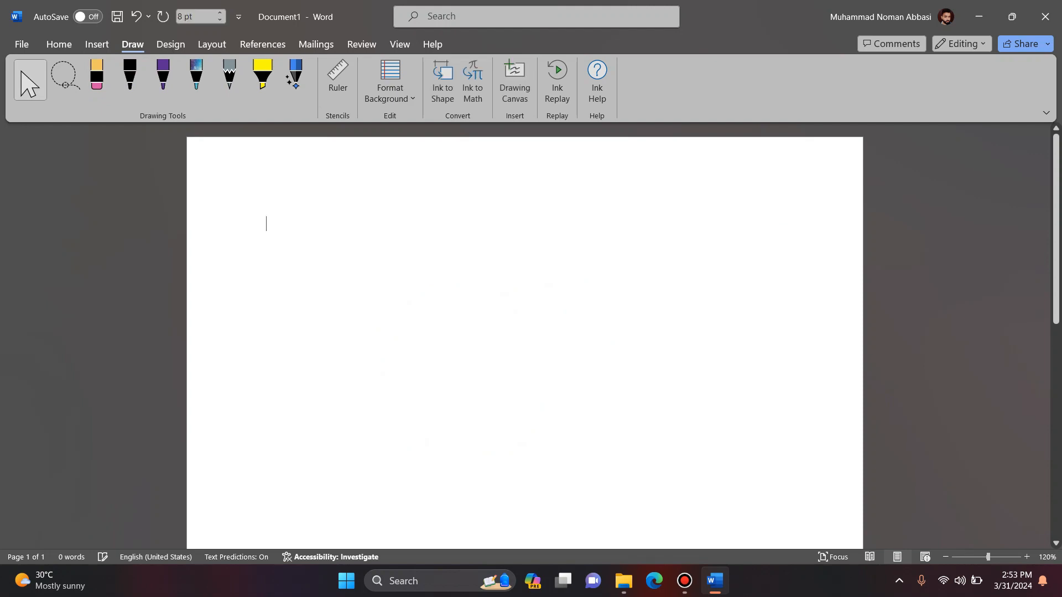